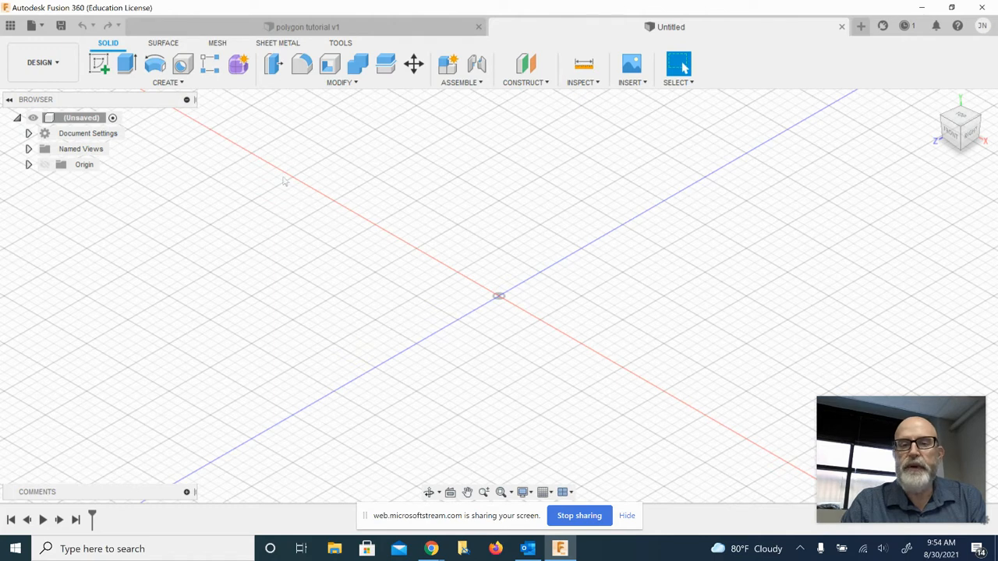
Start a sketch on the horizontal ground plane and place a center rectangle's center at -75 mm on the red axis
click(99, 64)
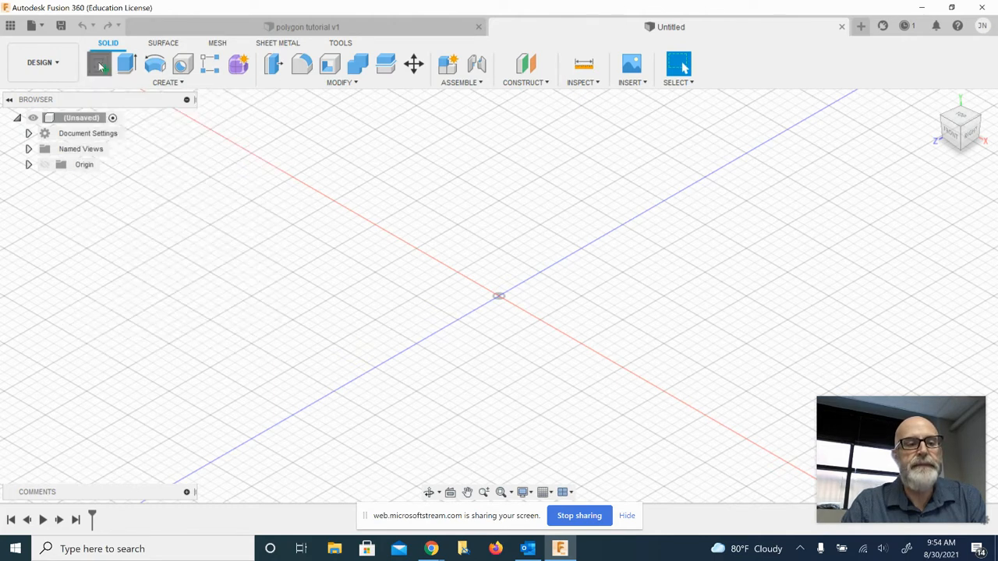
click(483, 343)
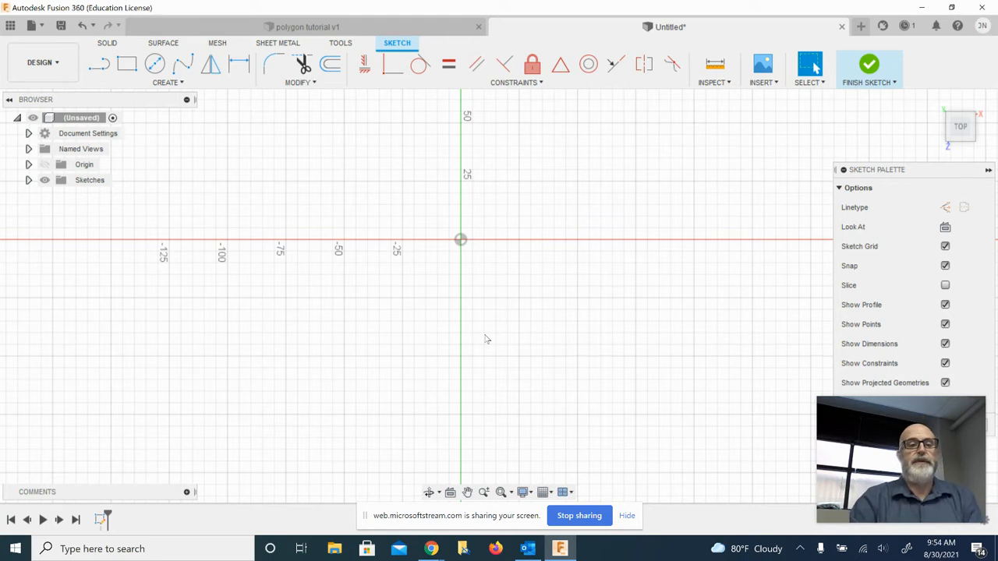
click(166, 83)
mouse_move(159, 113)
click(233, 145)
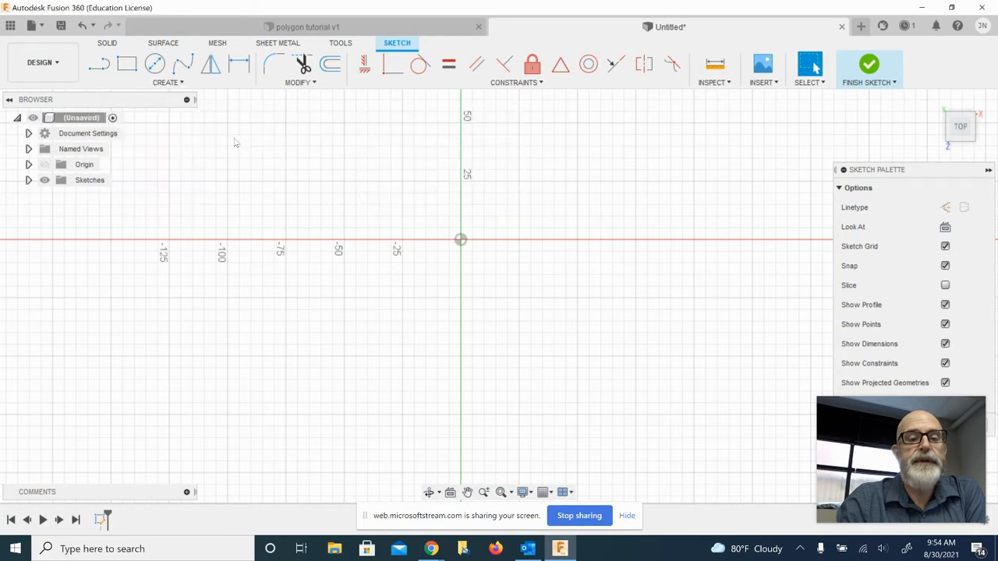
click(285, 240)
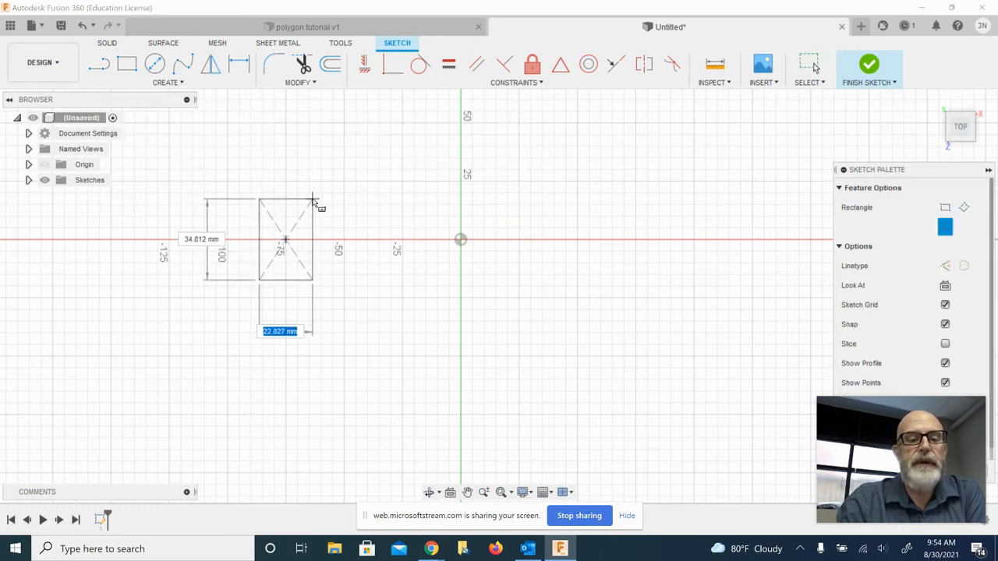
Set the center rectangle's width and height to 100 mm
text(100)
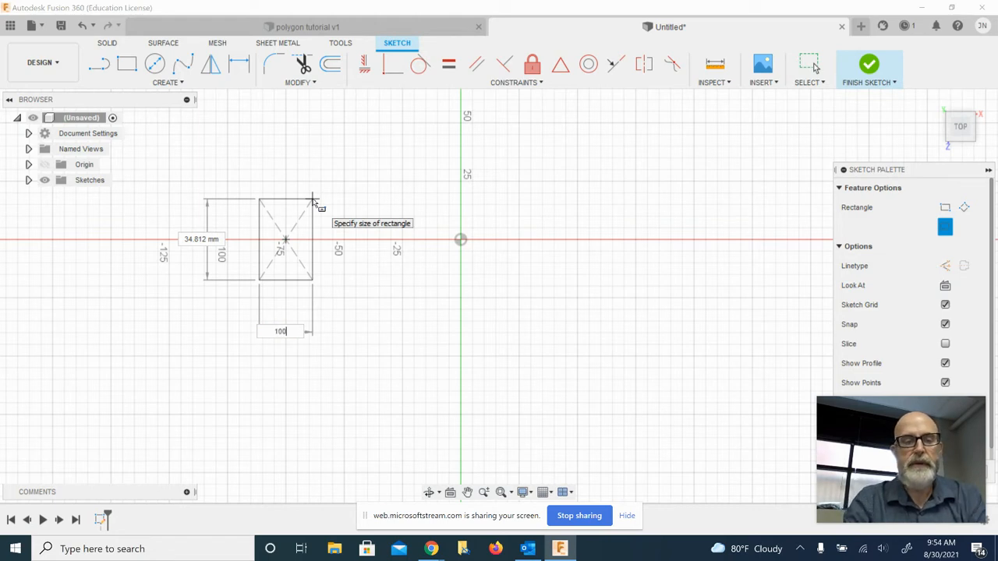
key(Tab)
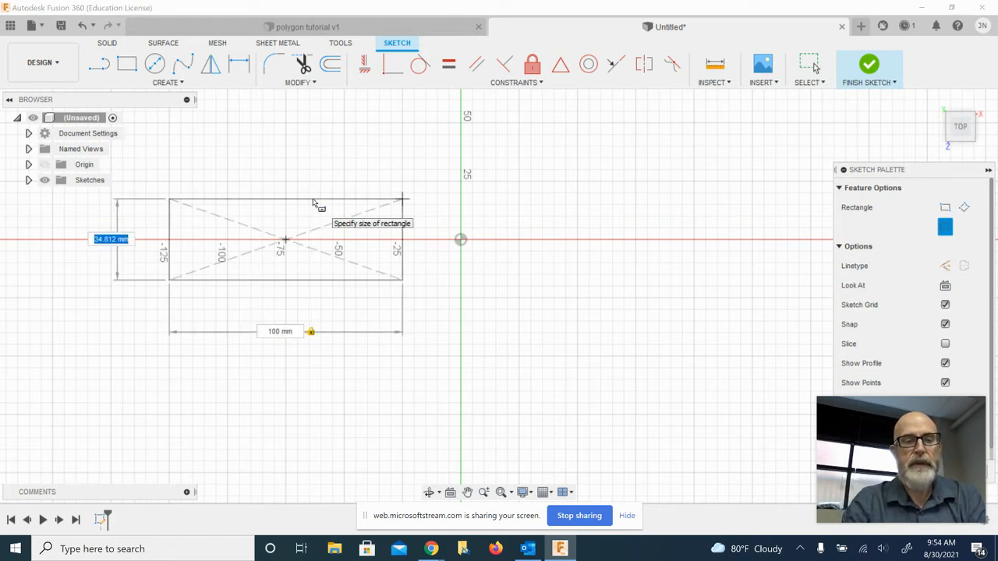
text(100)
key(Tab)
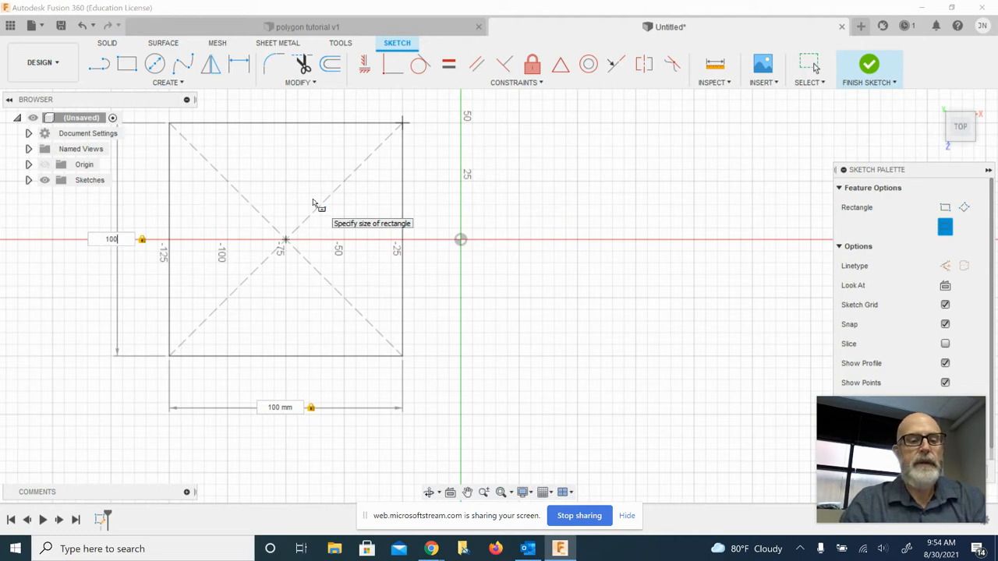
Set the center rectangle's height and width to 50 mm each and finish it
key(BackSpace)
key(BackSpace)
key(BackSpace)
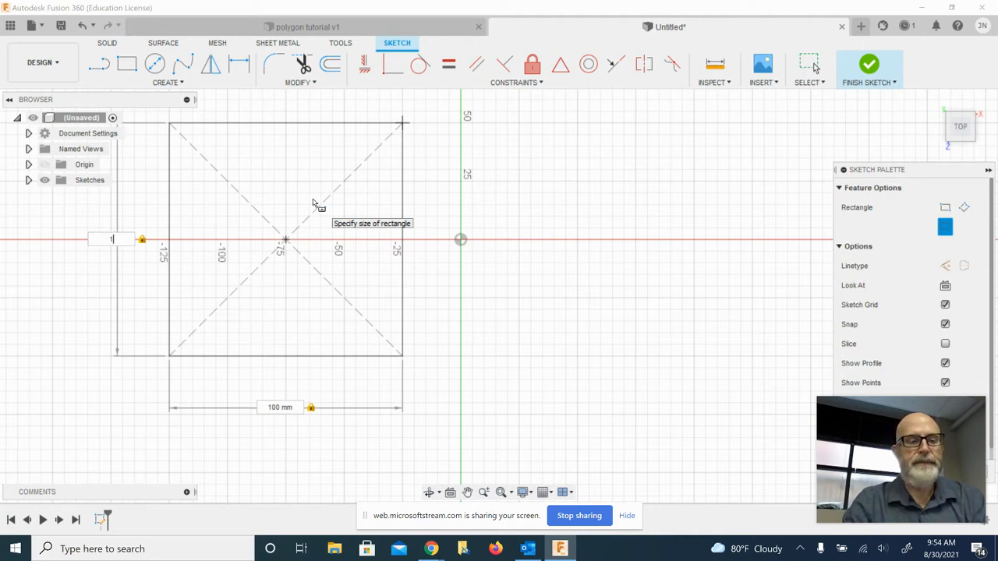
text(50)
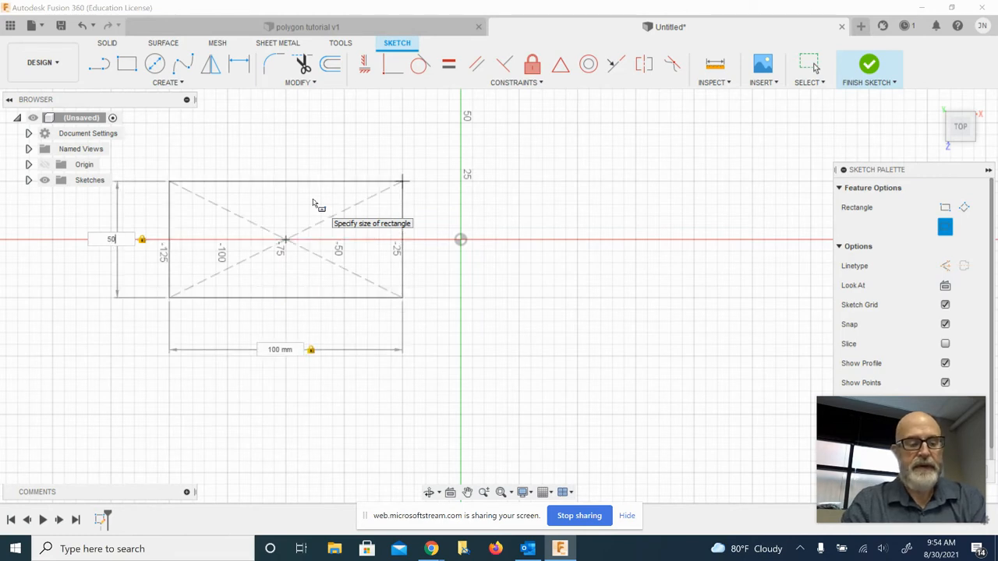
key(Tab)
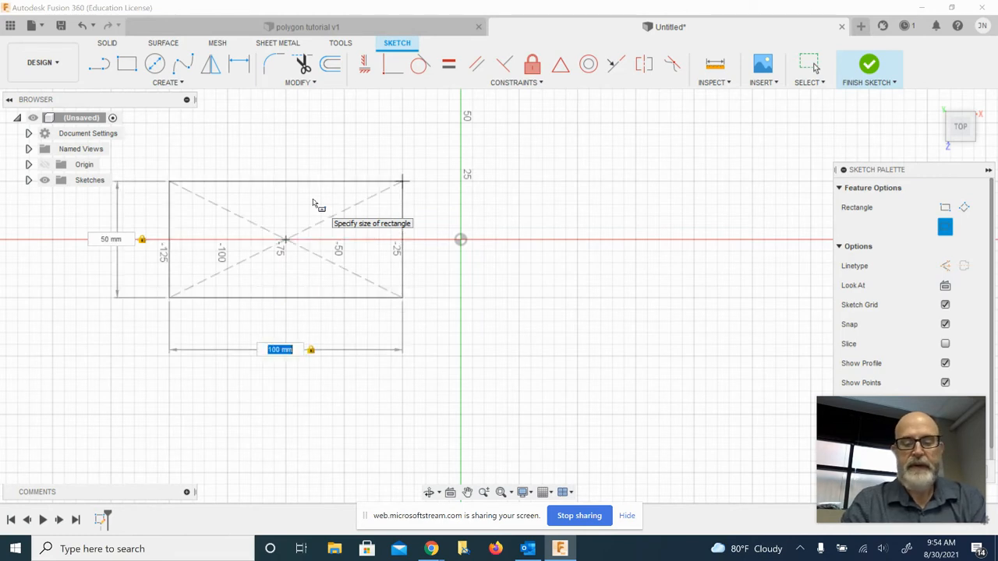
text(50)
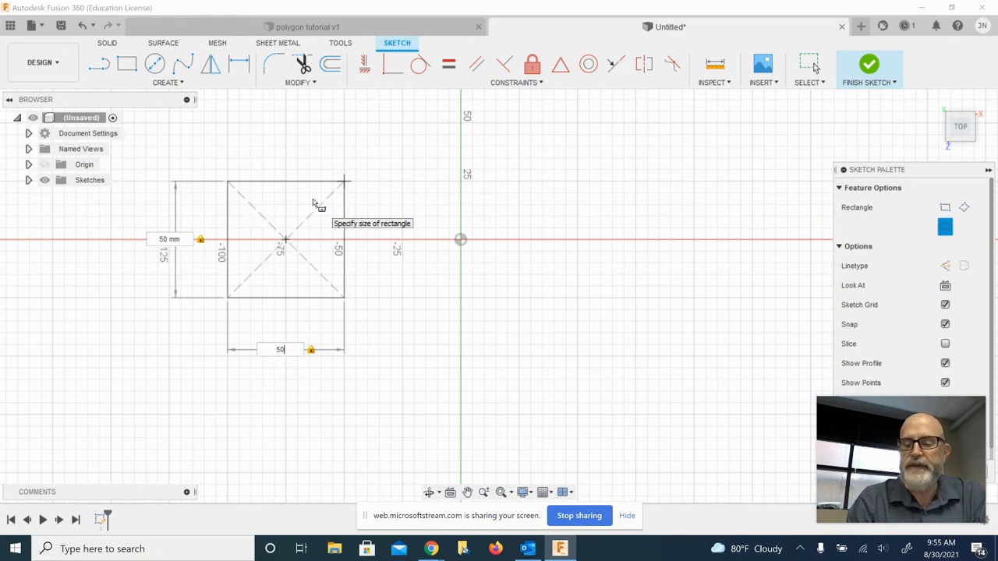
key(Return)
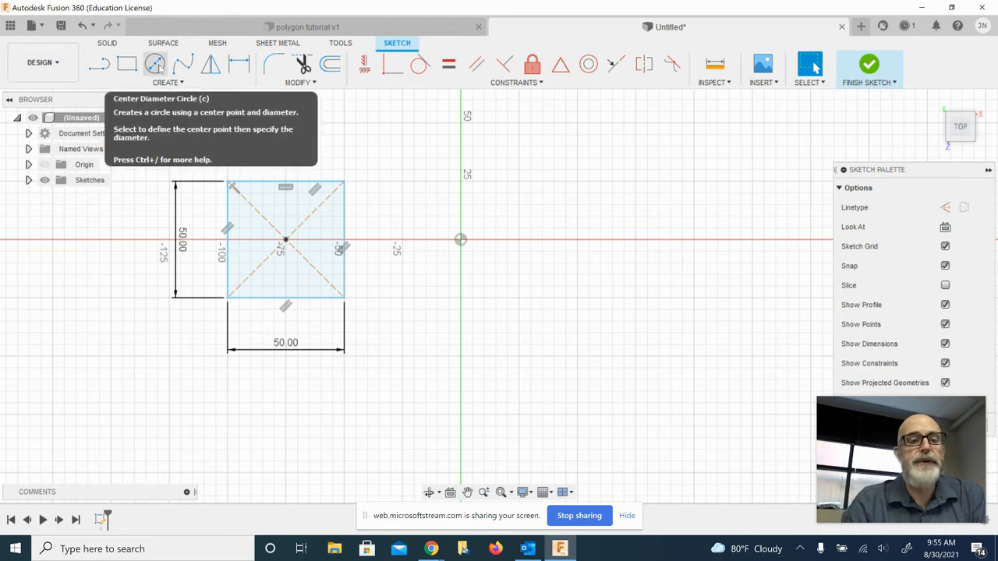
Draw a 50 mm diameter circle centered on the origin and leave the circle tool
click(156, 65)
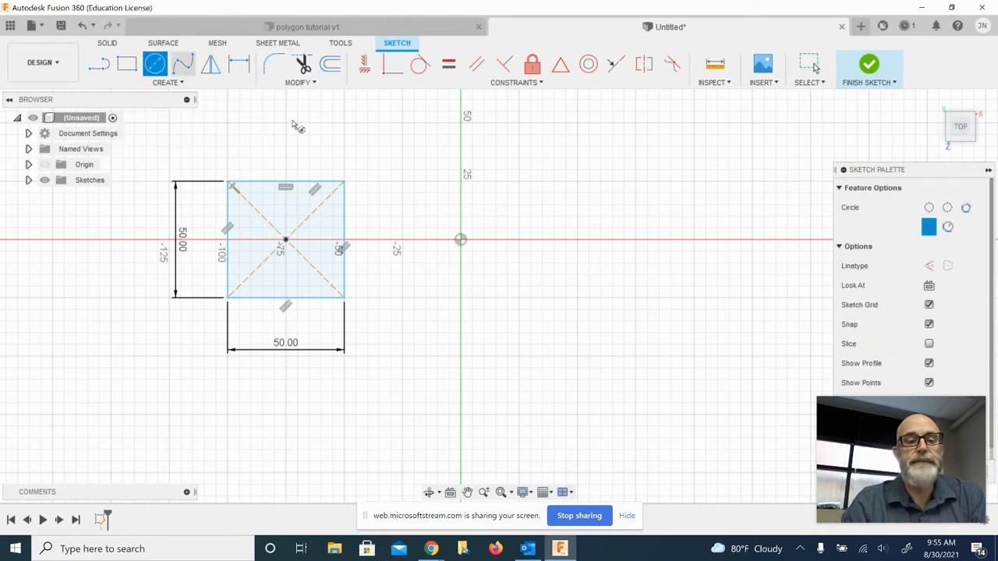
click(461, 241)
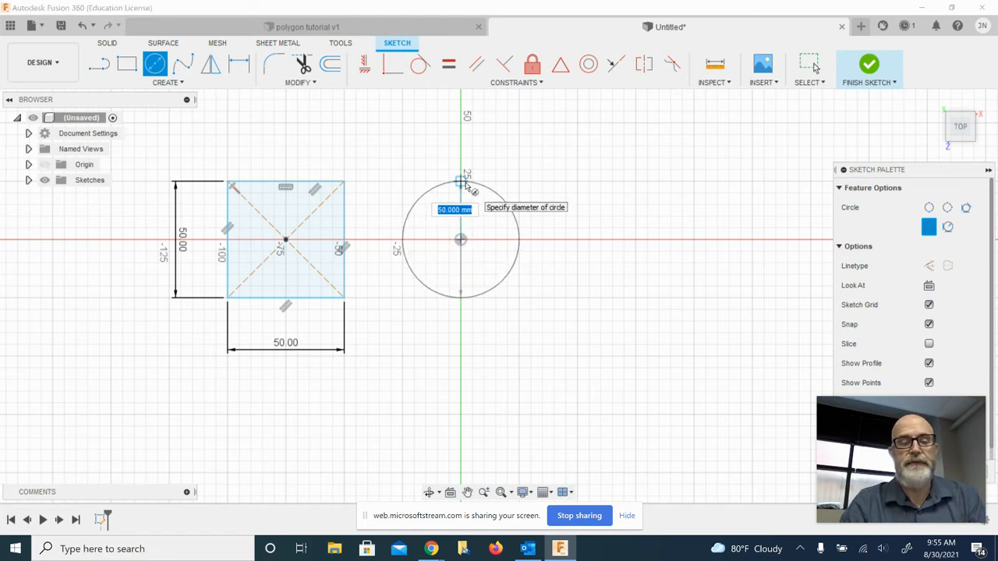
text(50)
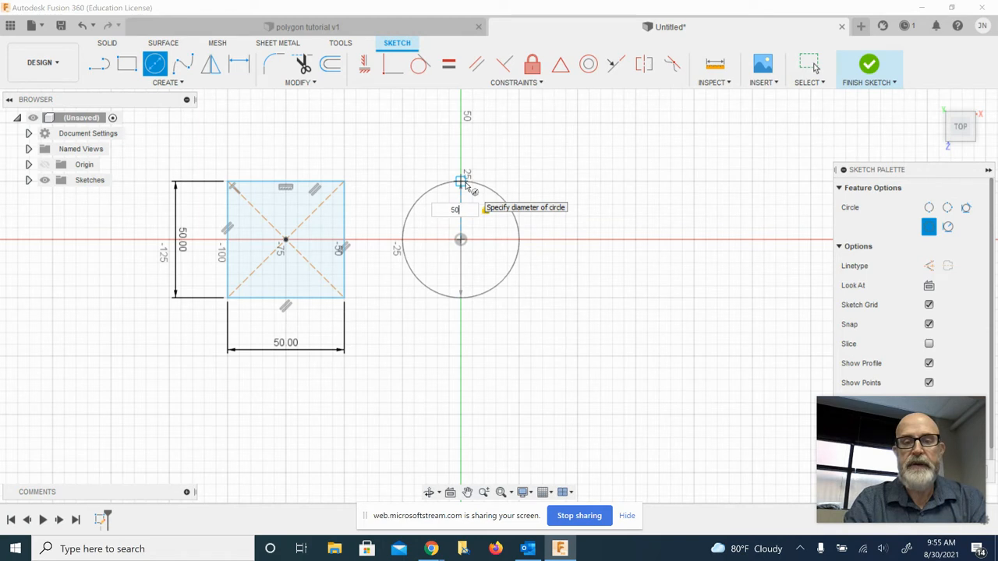
key(Return)
click(811, 66)
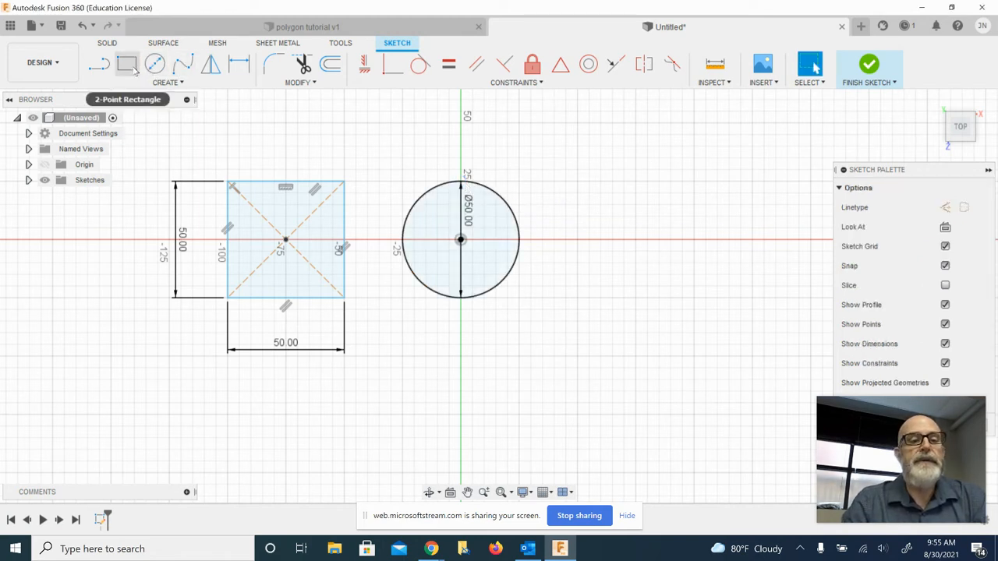
Draw a two-point rectangle 25 mm wide and 50 mm tall to the right of the circle, and move its height dimension clear of the circle
click(133, 67)
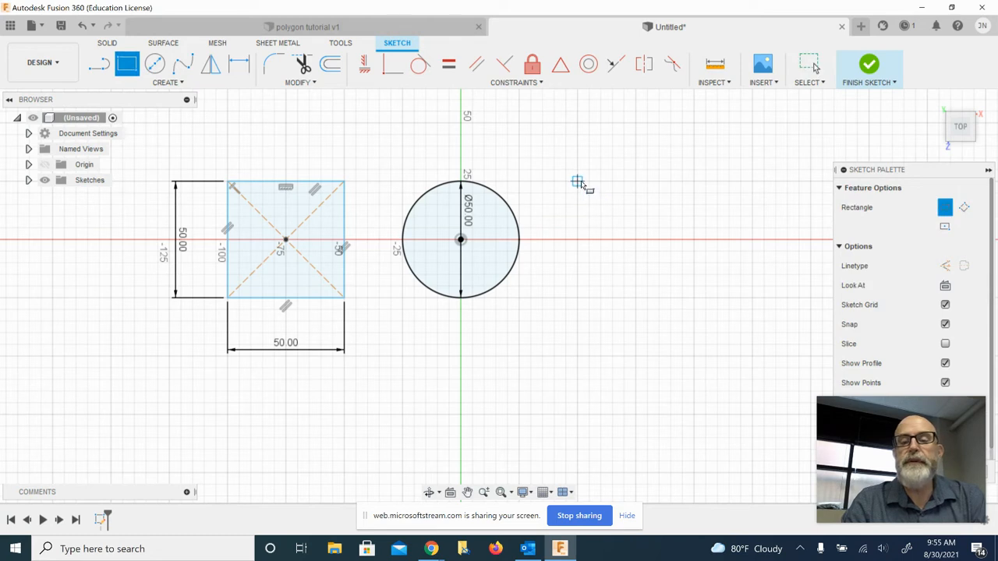
click(577, 182)
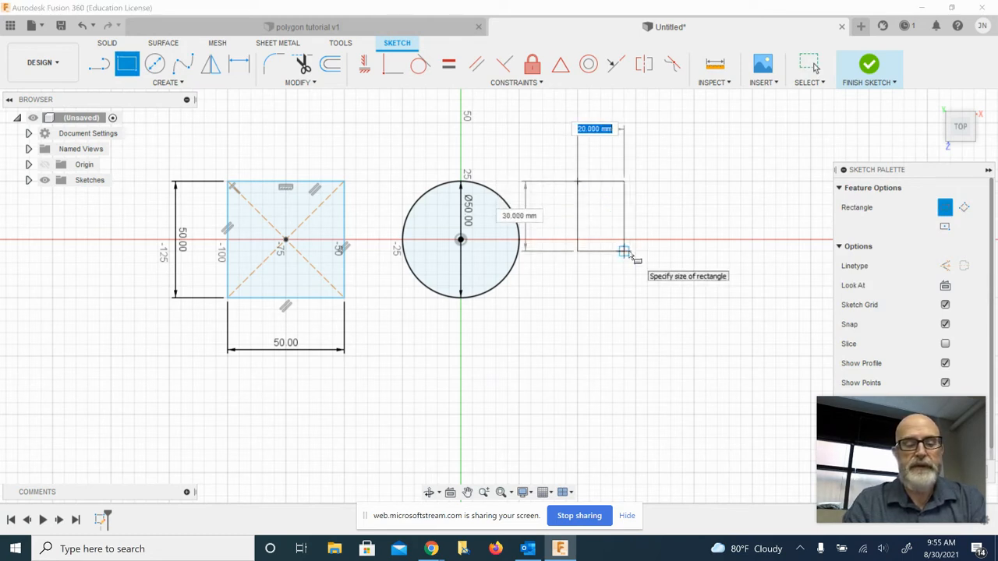
text(25)
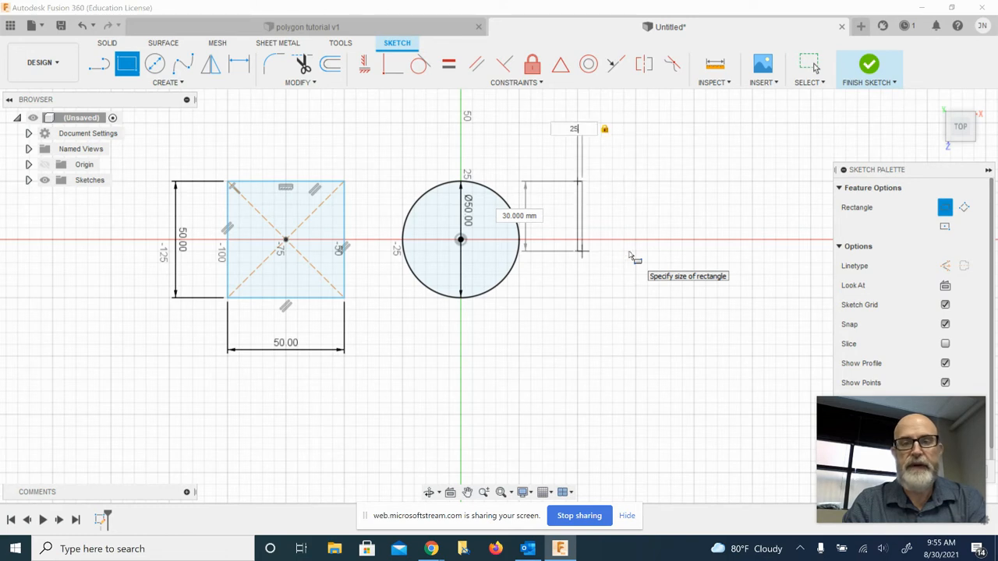
key(Tab)
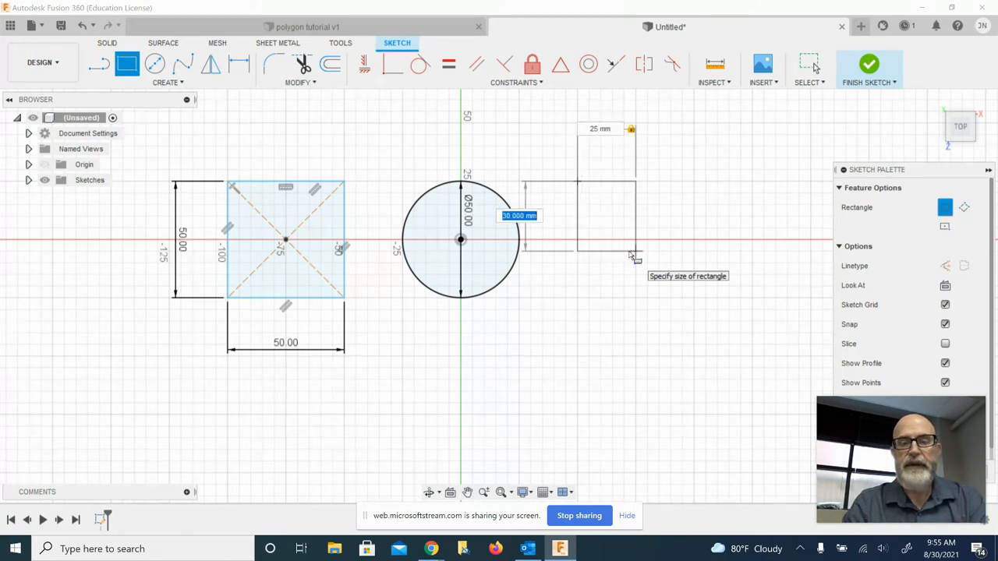
text(59)
key(BackSpace)
text(0)
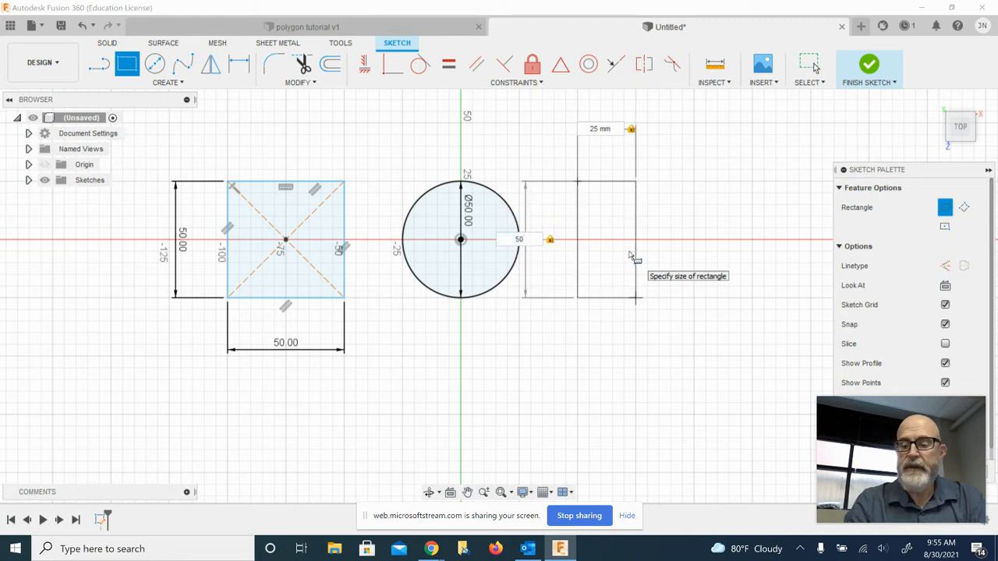
key(Return)
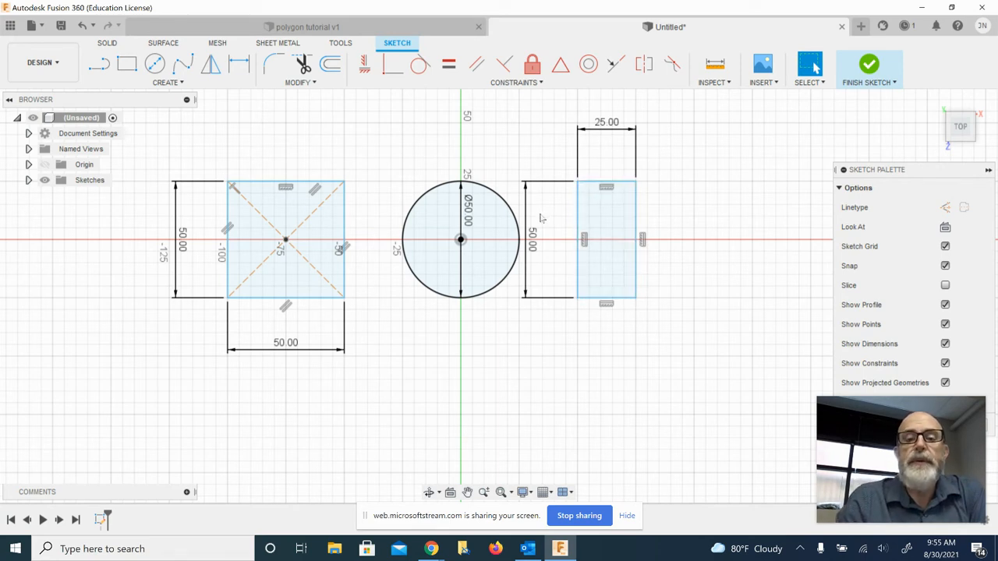
drag(528, 215, 542, 217)
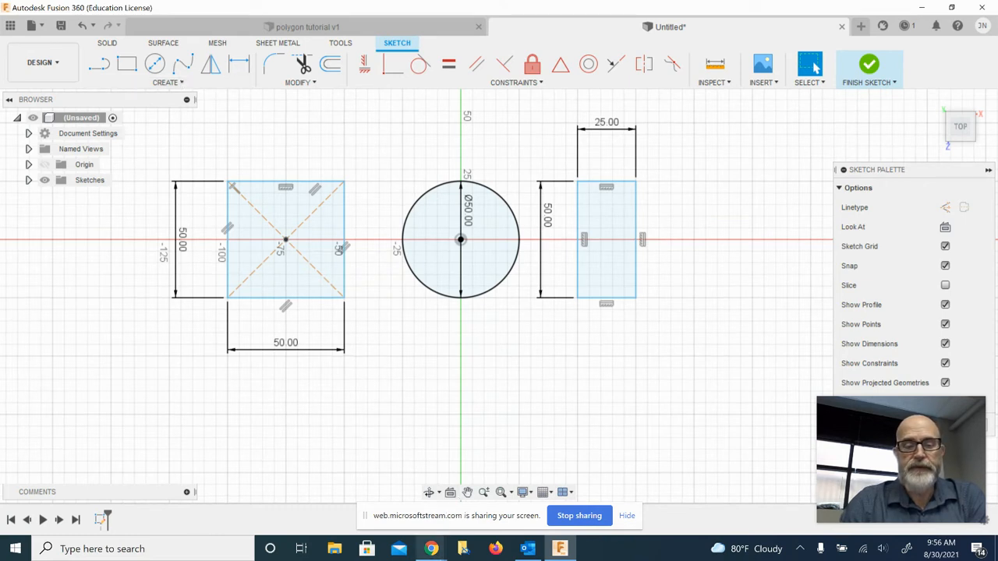
Switch to Schoology in Chrome and read the Polygons Introduction and Requirements page in the Polygon Tool folder down to its requirements
mouse_move(433, 548)
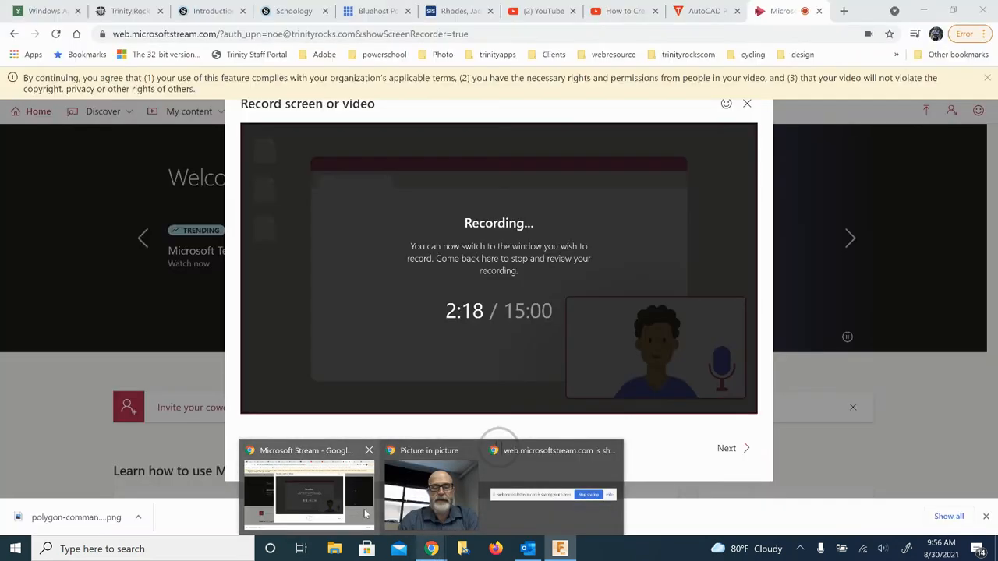
click(364, 513)
click(291, 8)
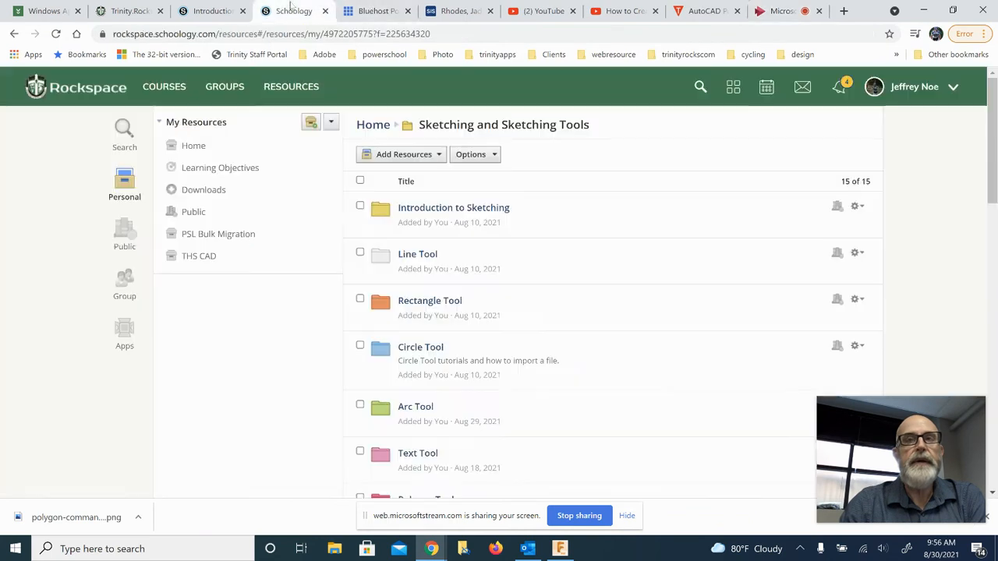
scroll(456, 271, down, 2)
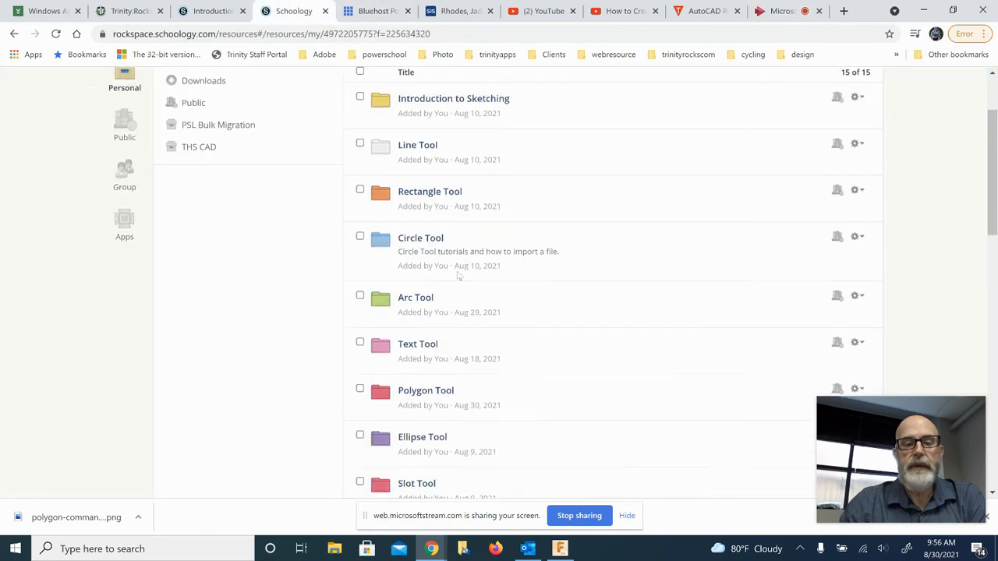
scroll(455, 272, down, 2)
click(436, 320)
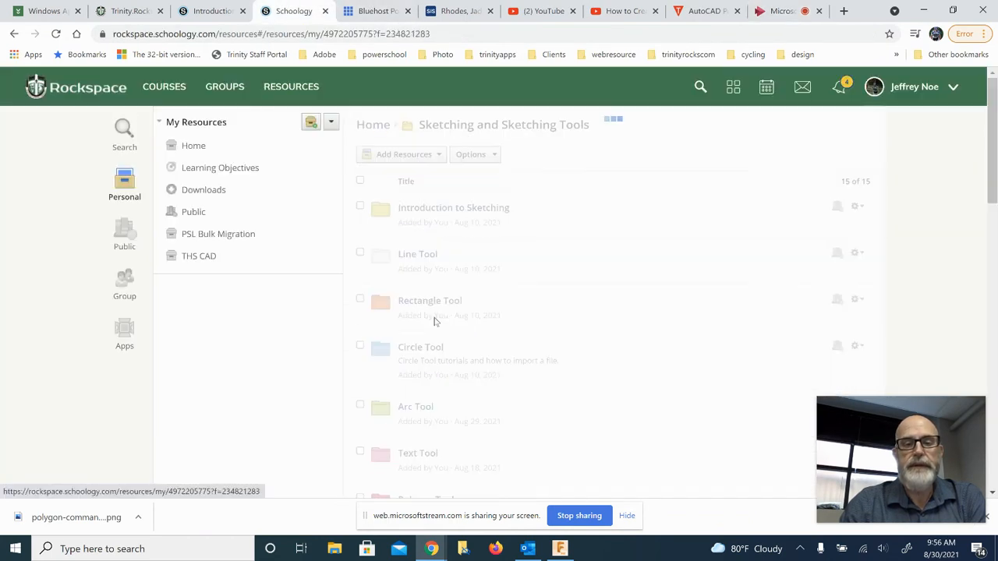
click(521, 211)
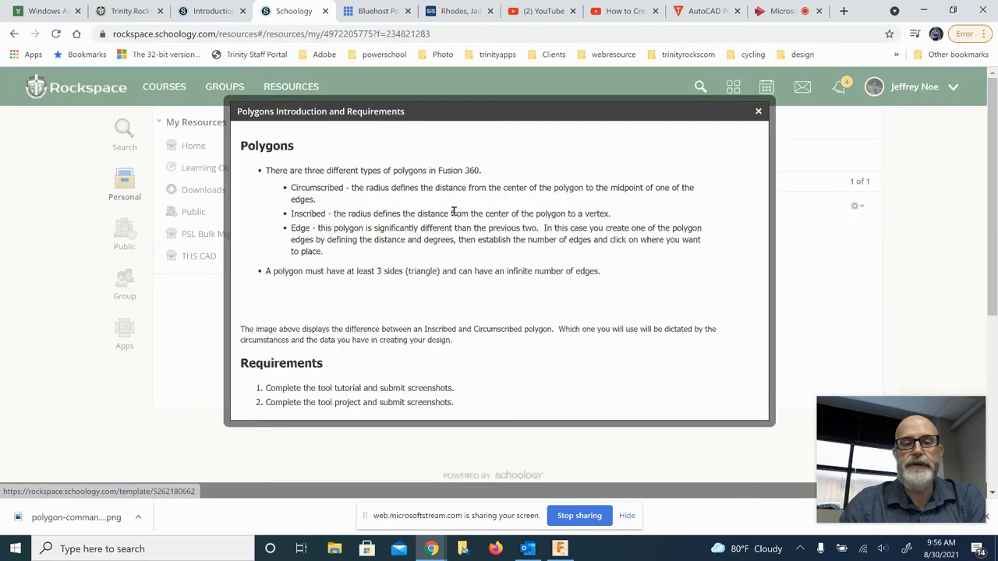
scroll(532, 243, down, 2)
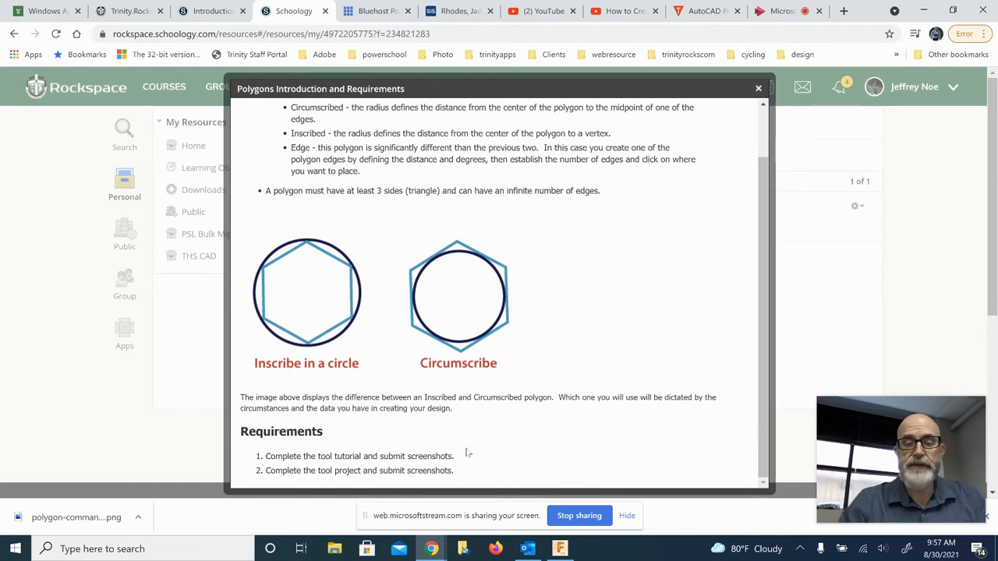
Switch back to Fusion 360, draw an 8-sided circumscribed polygon from the square's center to its upper edge, and select the octagon profile
mouse_move(561, 549)
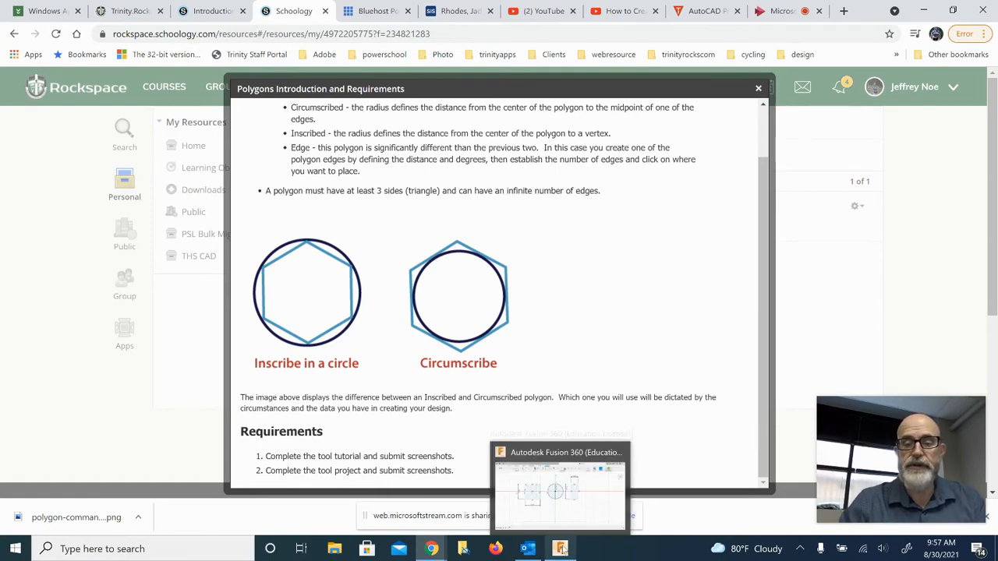
click(561, 550)
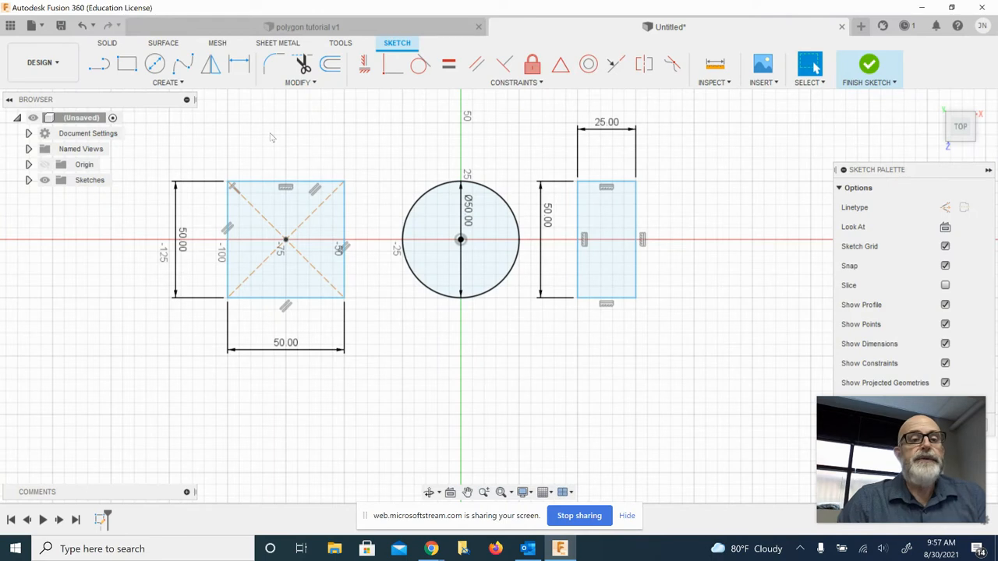
click(176, 82)
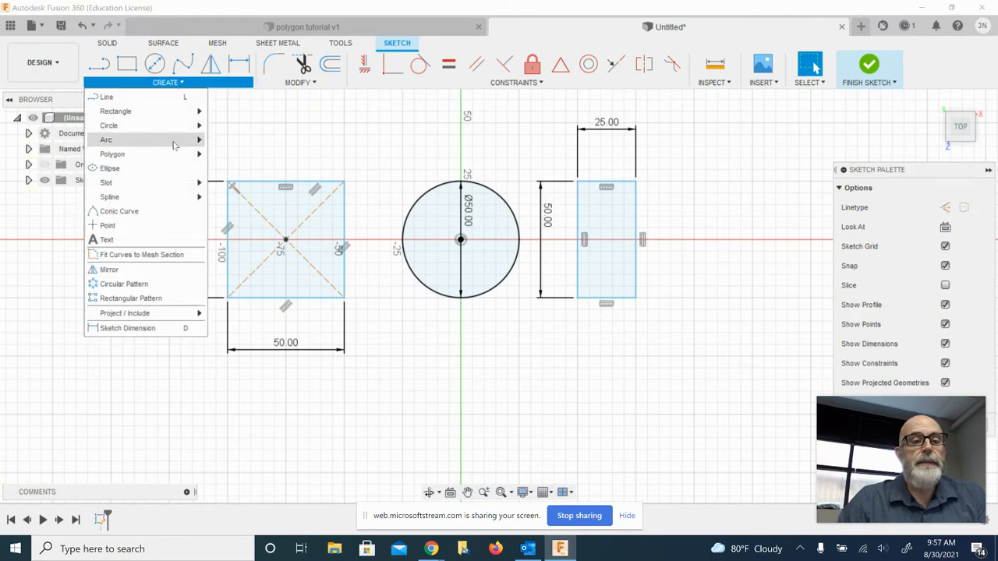
mouse_move(181, 153)
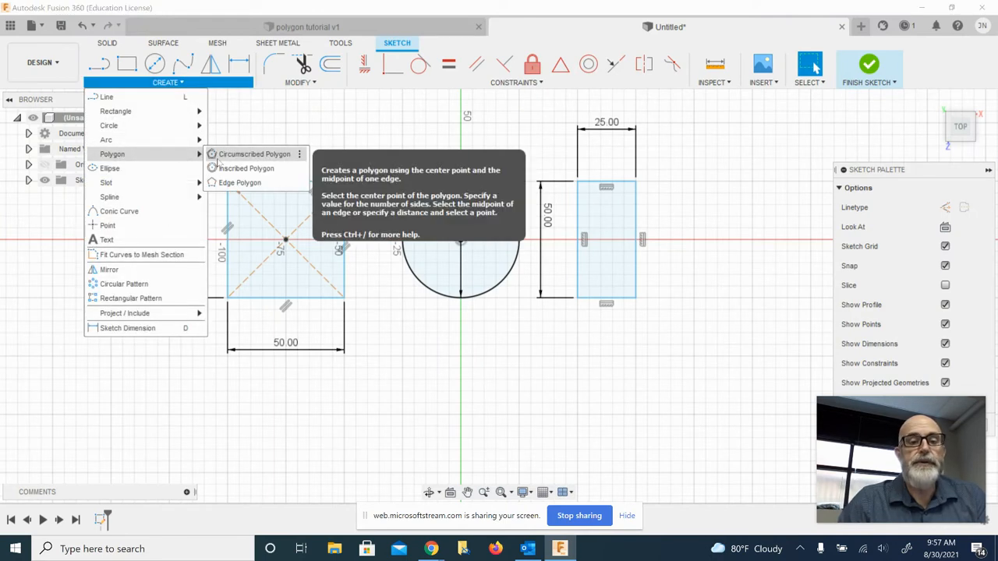
click(218, 159)
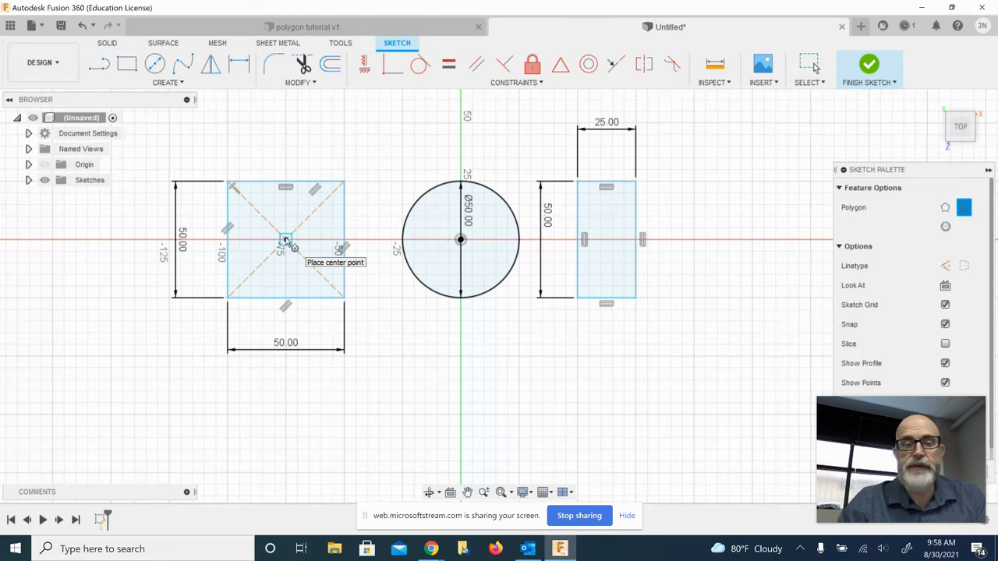
click(285, 239)
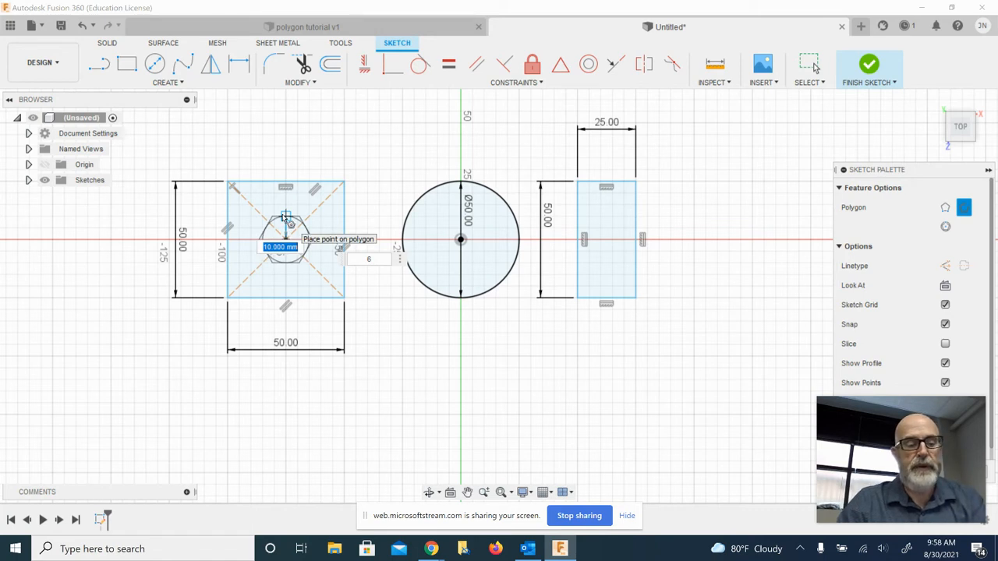
key(Tab)
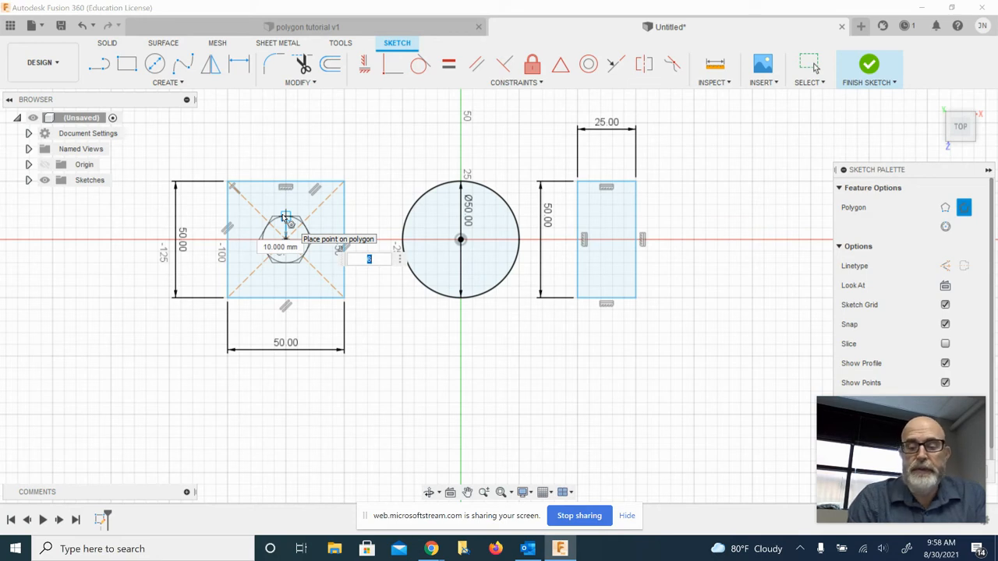
text(8)
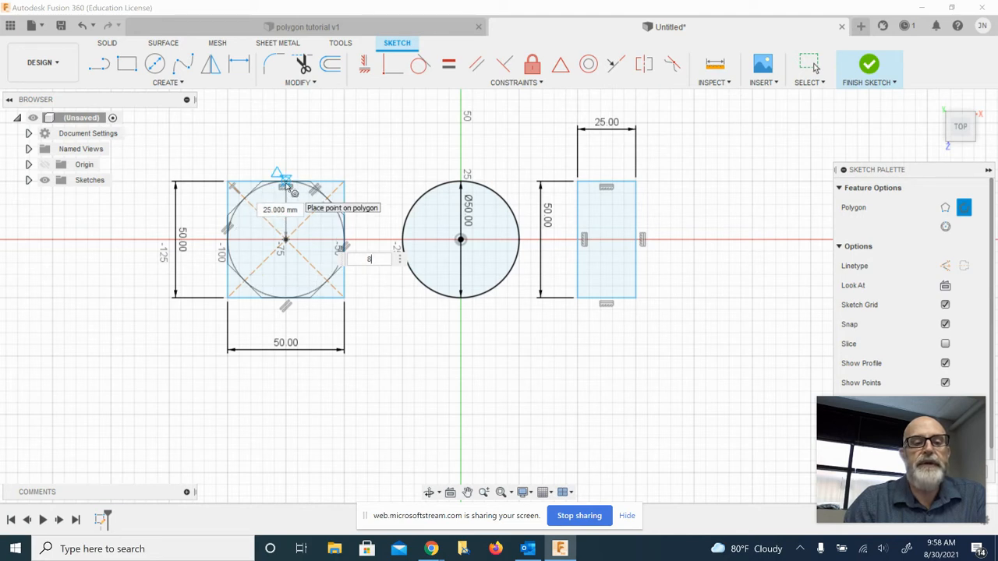
click(286, 185)
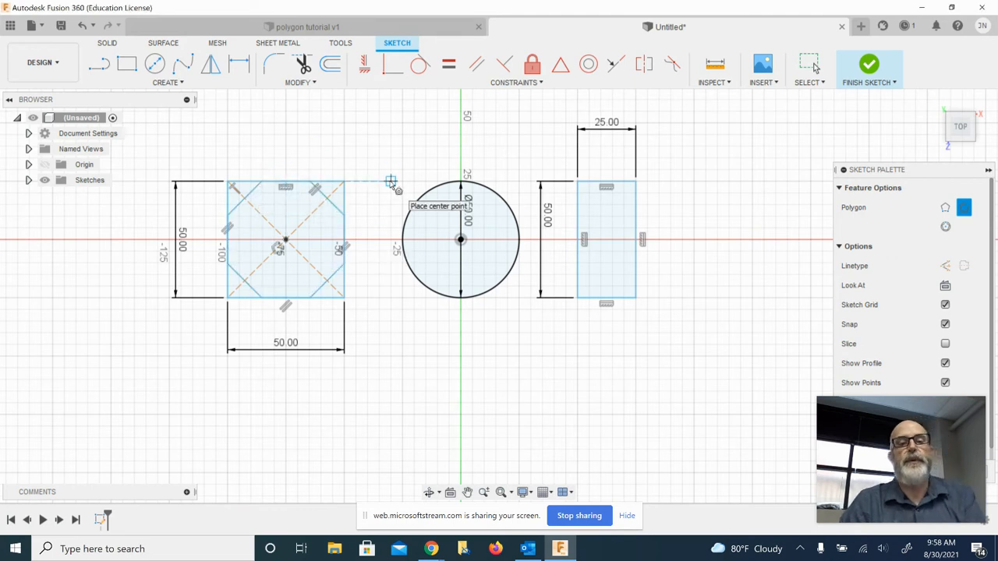
key(Escape)
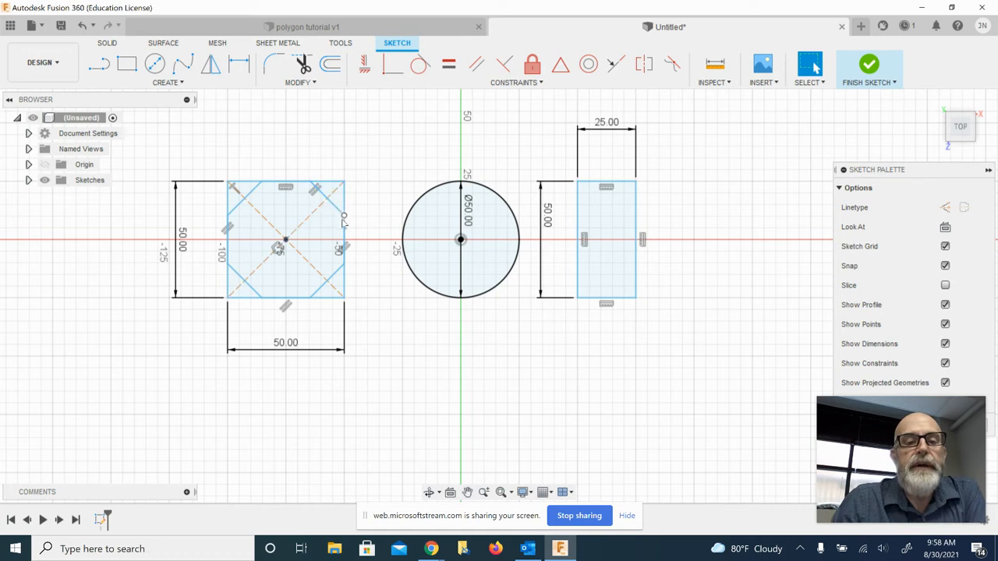
drag(343, 243, 338, 244)
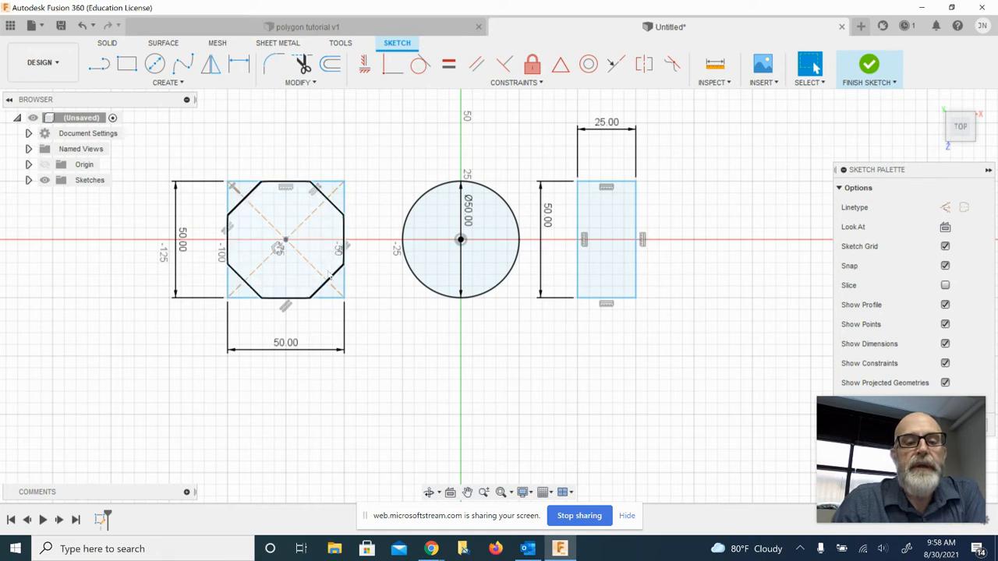
click(330, 274)
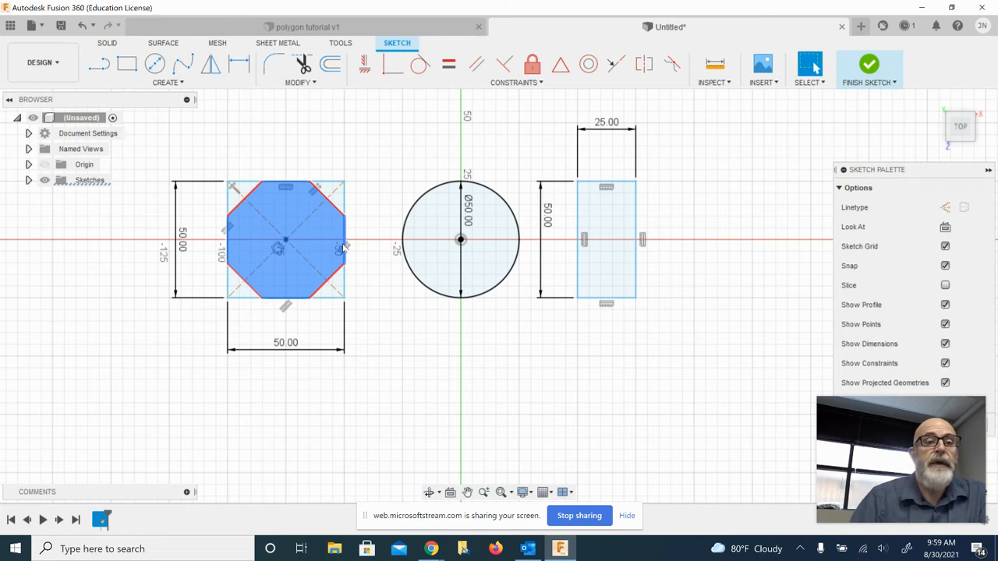
Draw a 6-sided inscribed polygon centered in the circle with a vertex at the circle's topmost point, 25 mm from center, and leave the tool
click(178, 85)
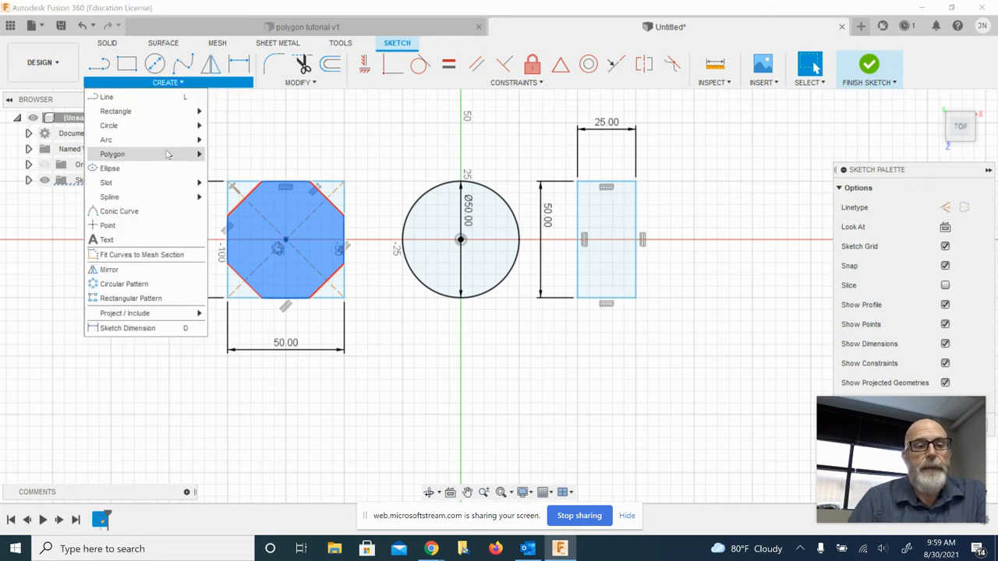
mouse_move(169, 154)
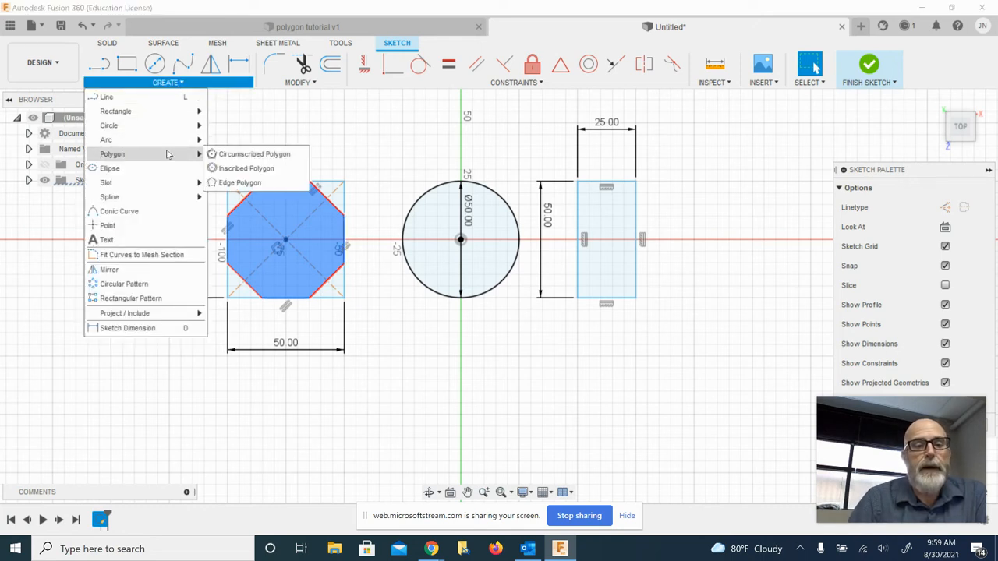
click(227, 170)
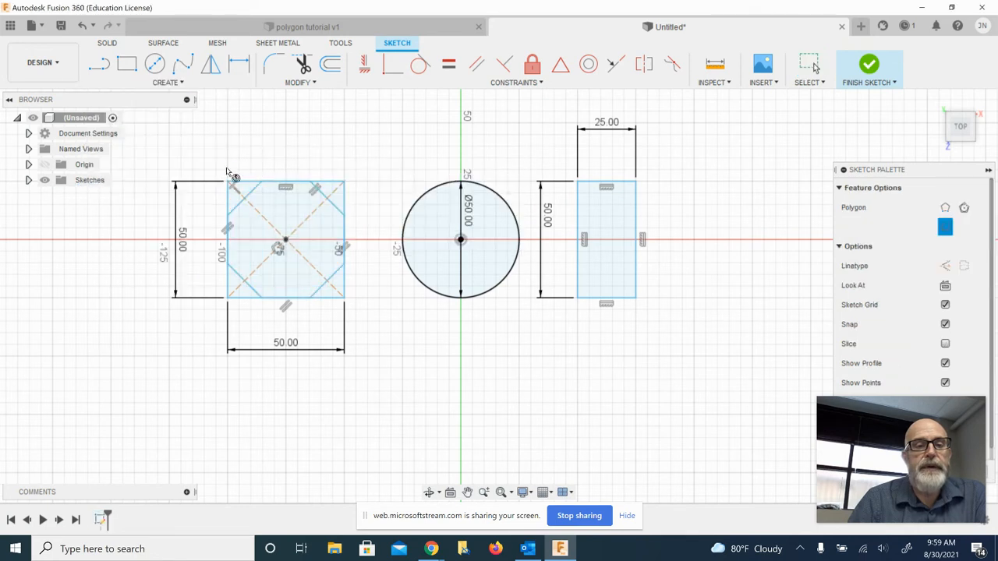
click(461, 239)
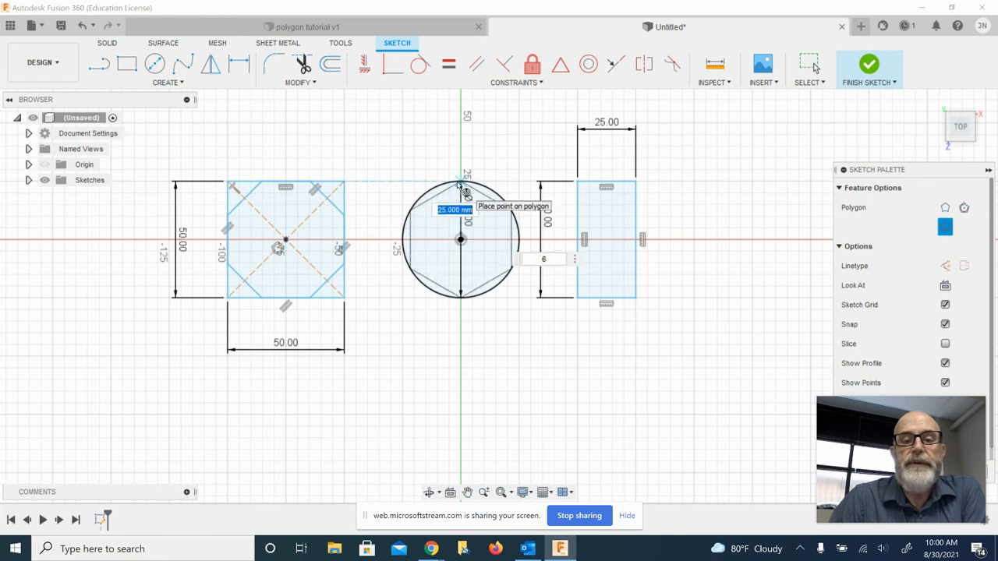
click(459, 186)
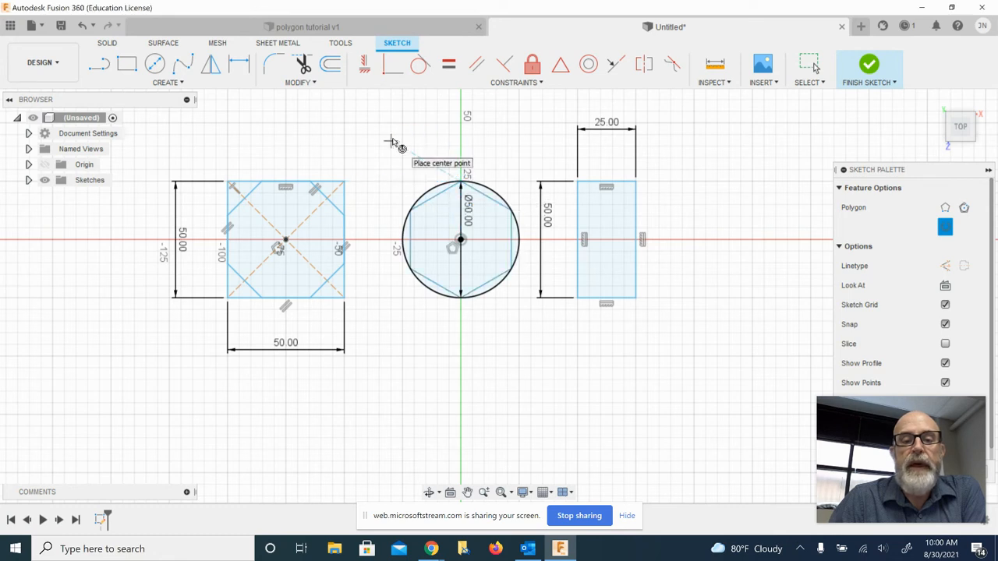
key(Escape)
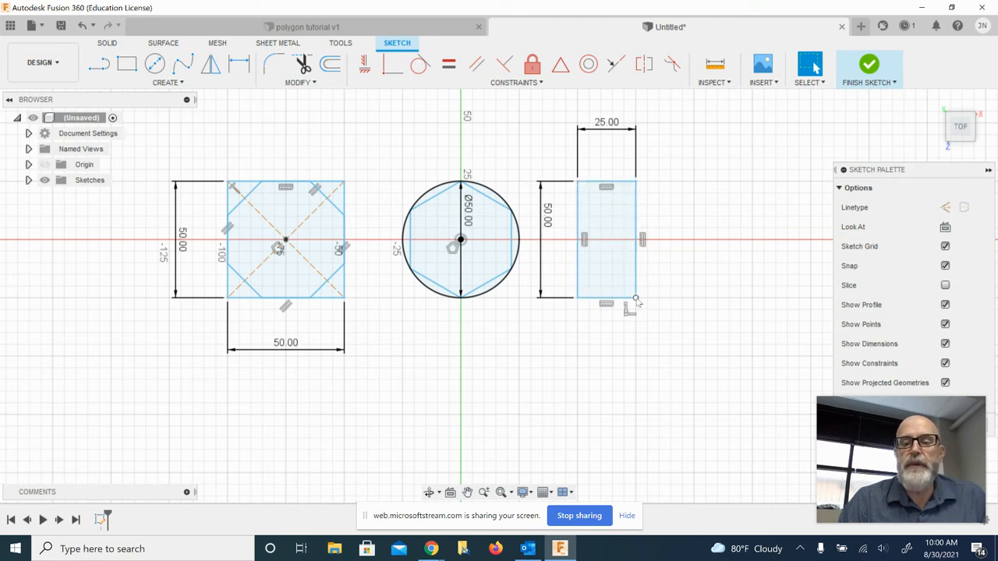
Try to draw a 3-sided edge polygon on the rectangle's right edge with the edge length locked at 50 mm, and dismiss the error
click(636, 234)
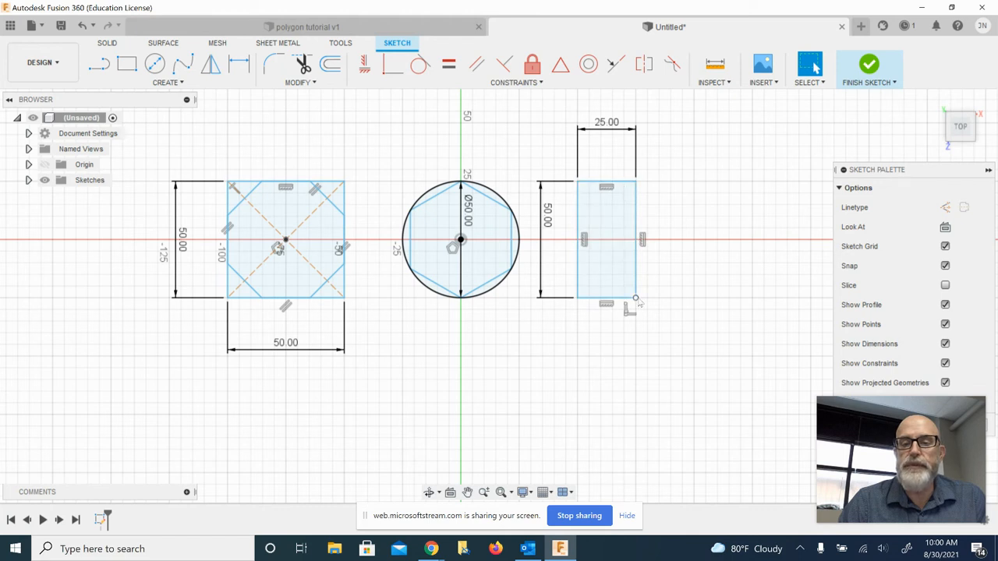
click(166, 83)
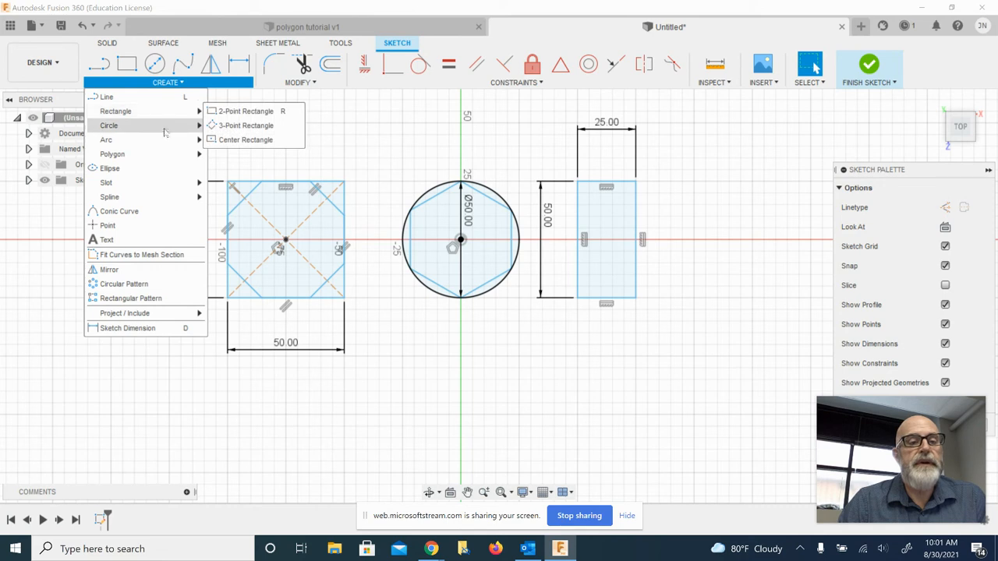
mouse_move(167, 154)
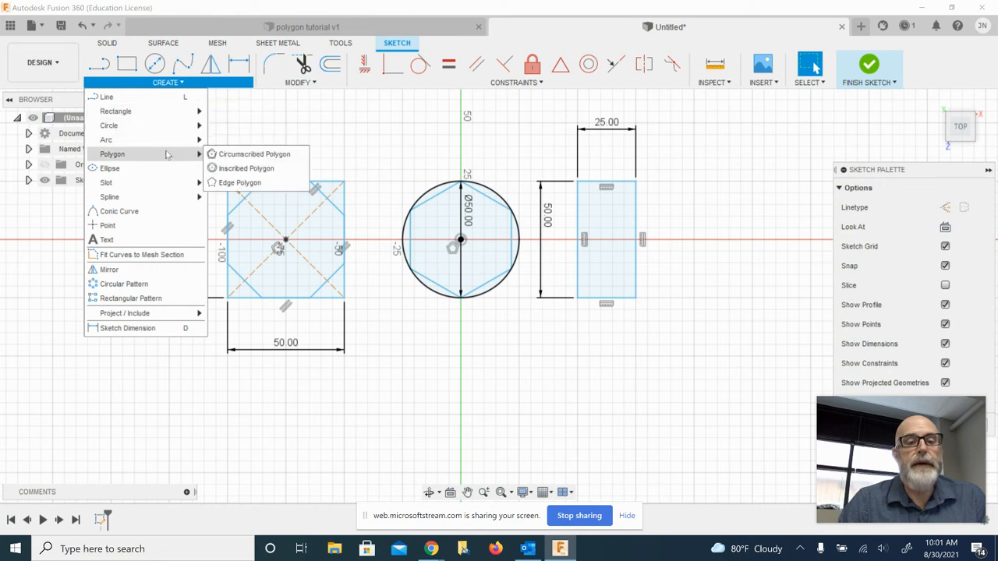
click(233, 182)
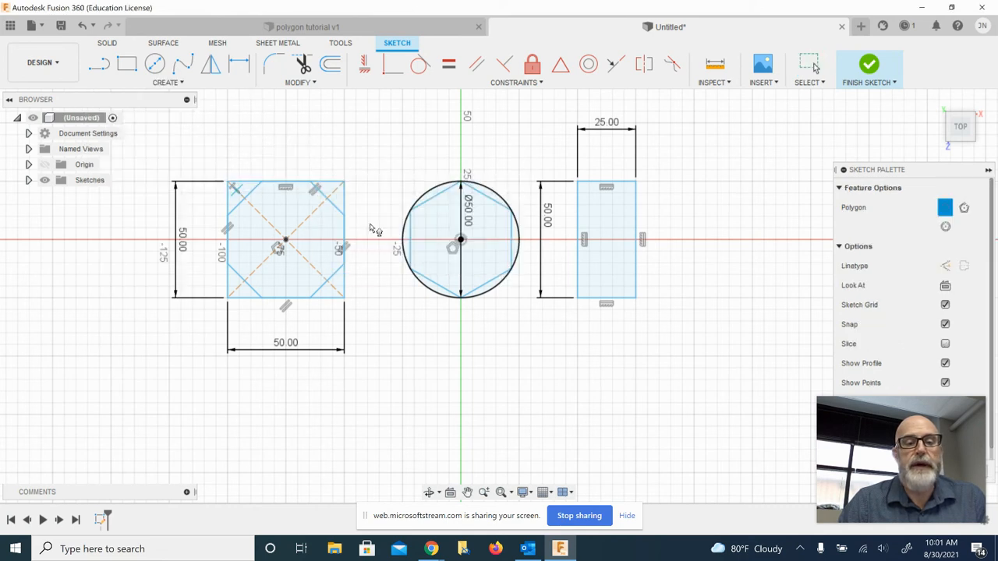
click(639, 184)
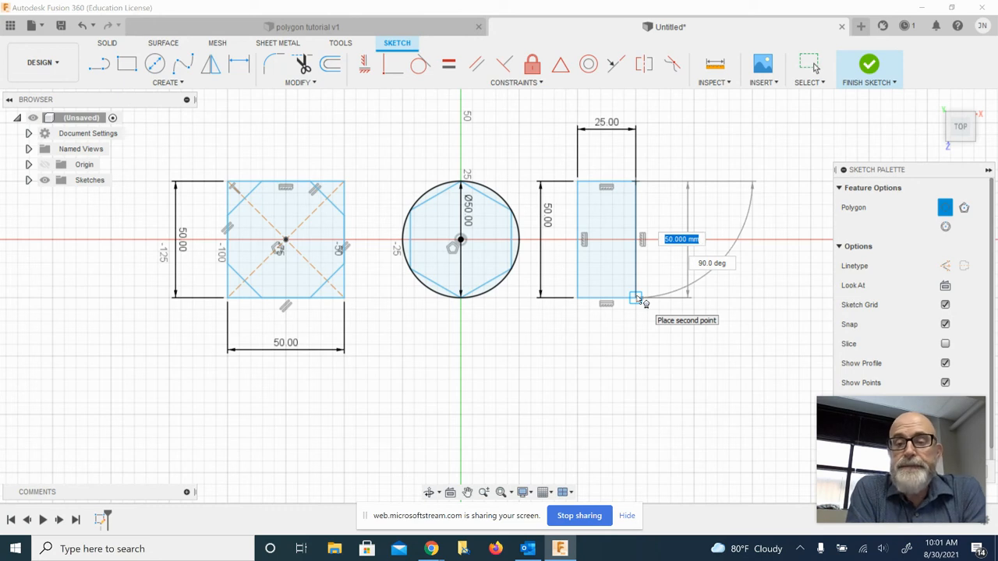
text(50)
key(Tab)
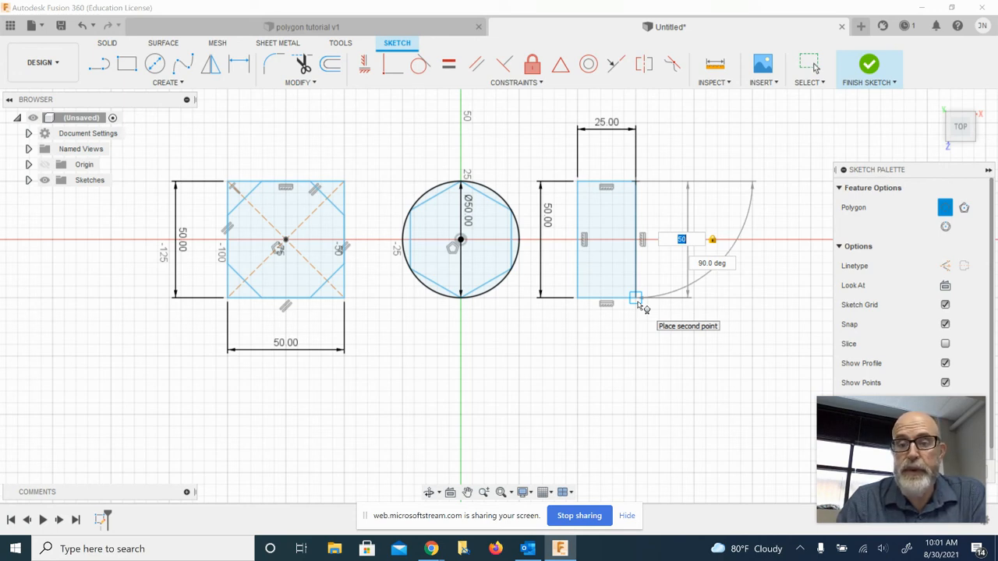
click(637, 304)
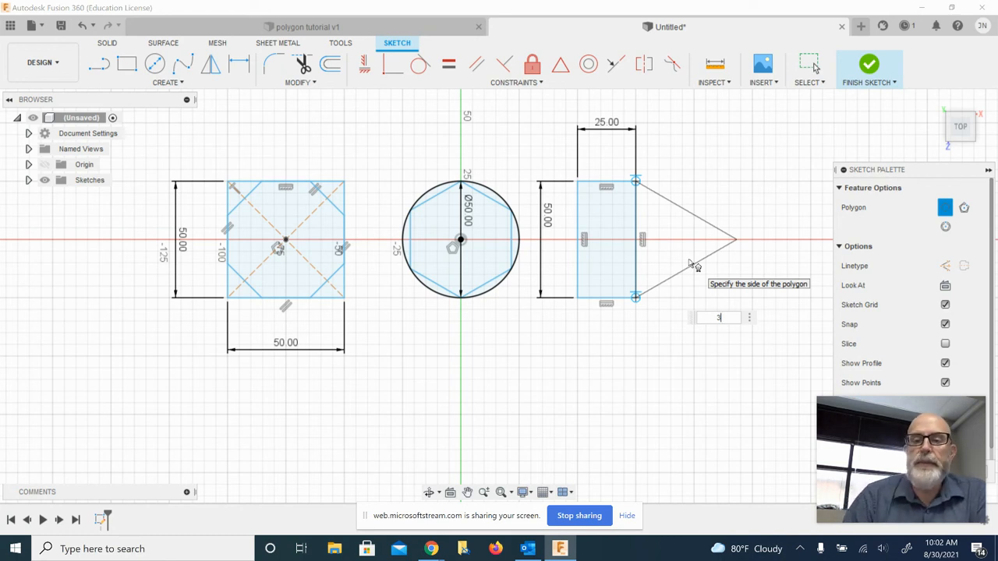
key(Escape)
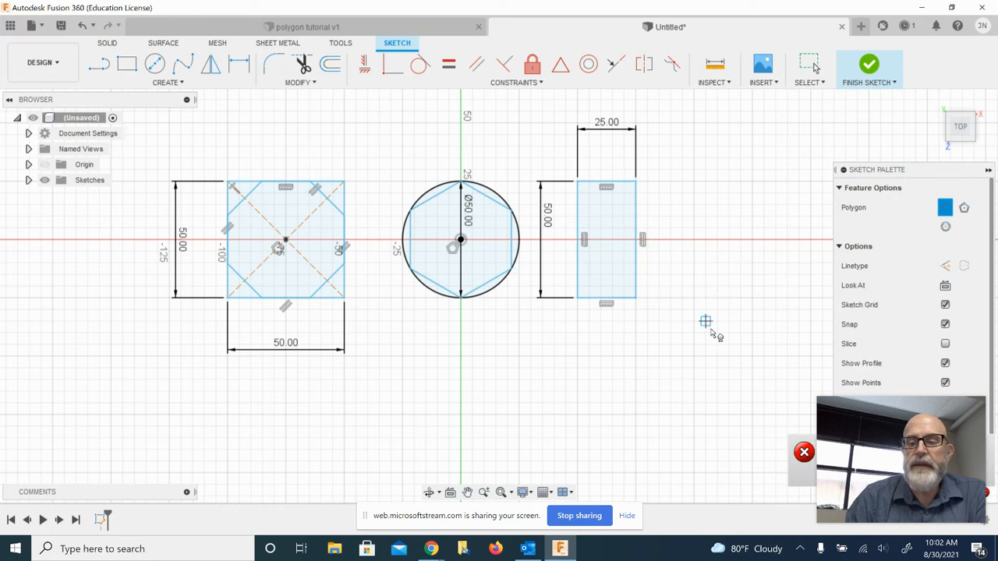
click(802, 454)
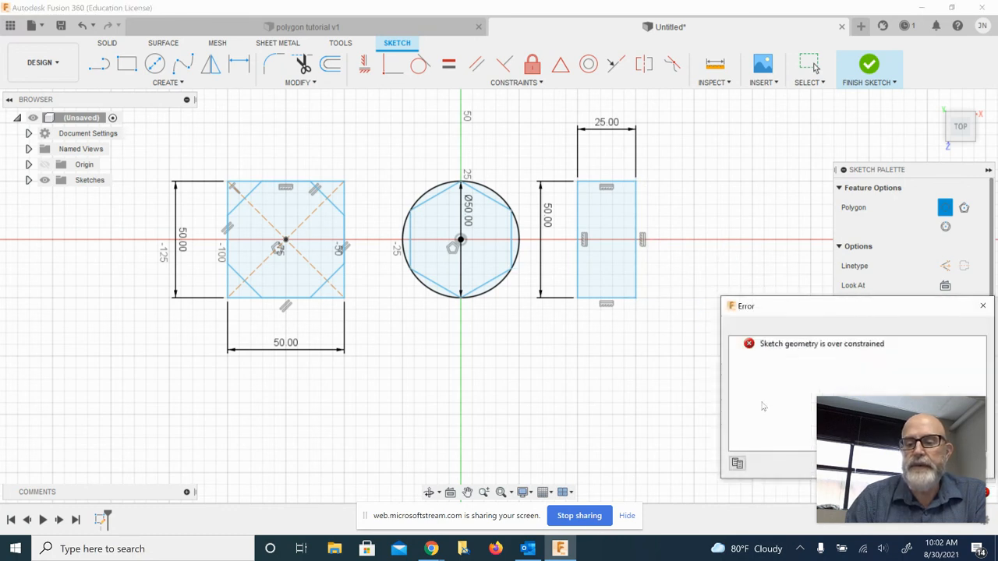
click(982, 306)
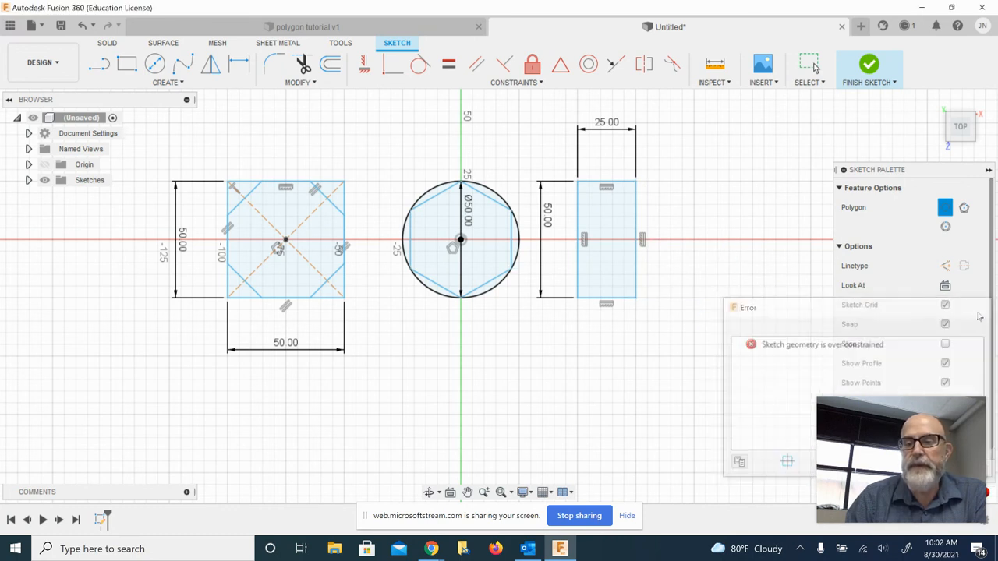
Draw a 3-sided edge polygon between the rectangle's two right corners, pointing away from the rectangle, and leave the tool
click(197, 84)
mouse_move(174, 155)
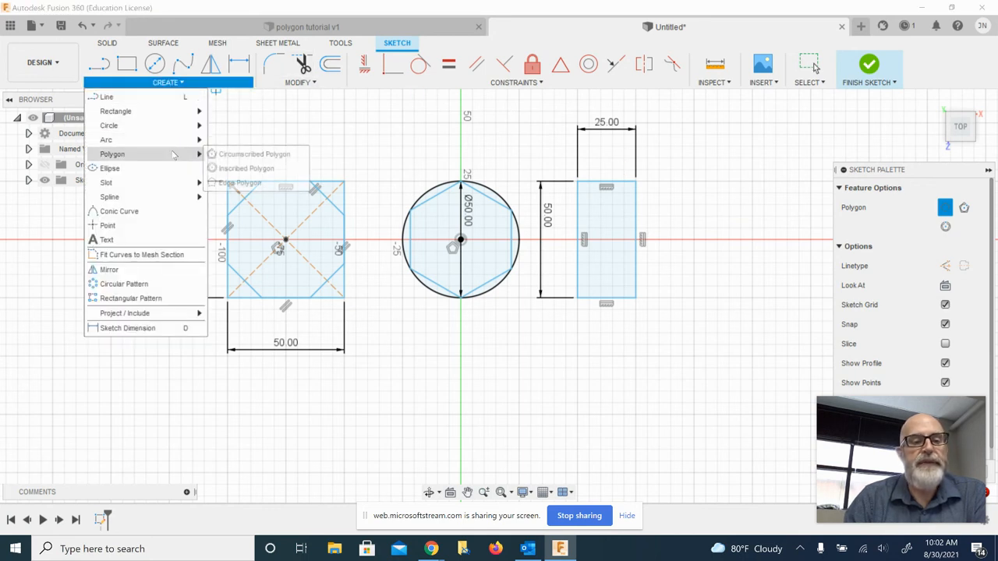
click(234, 183)
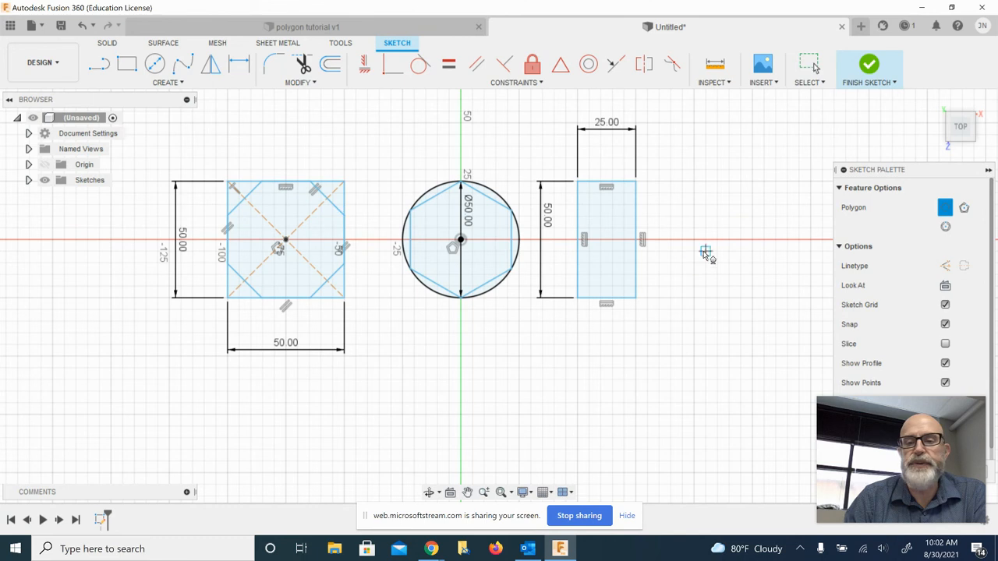
click(637, 185)
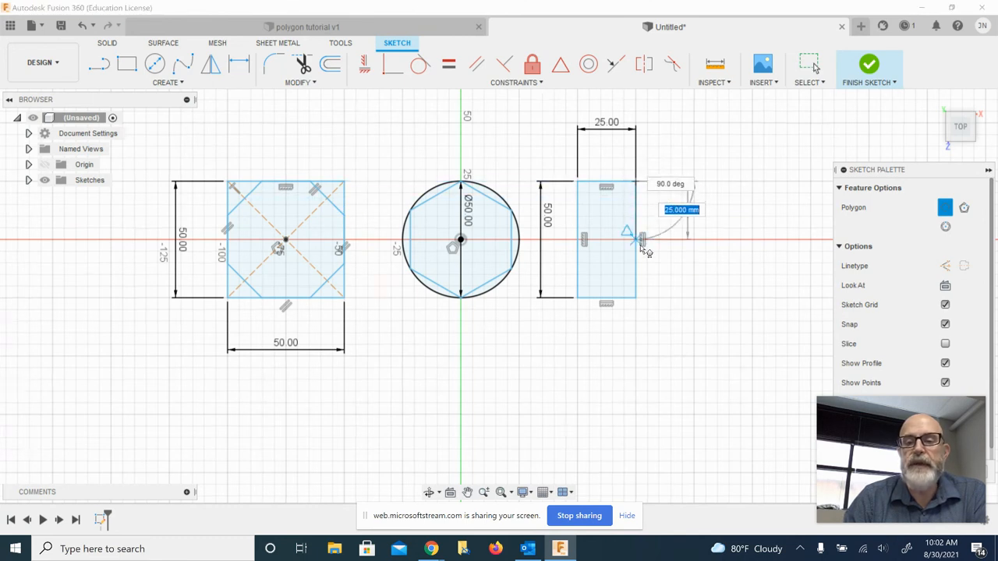
click(637, 297)
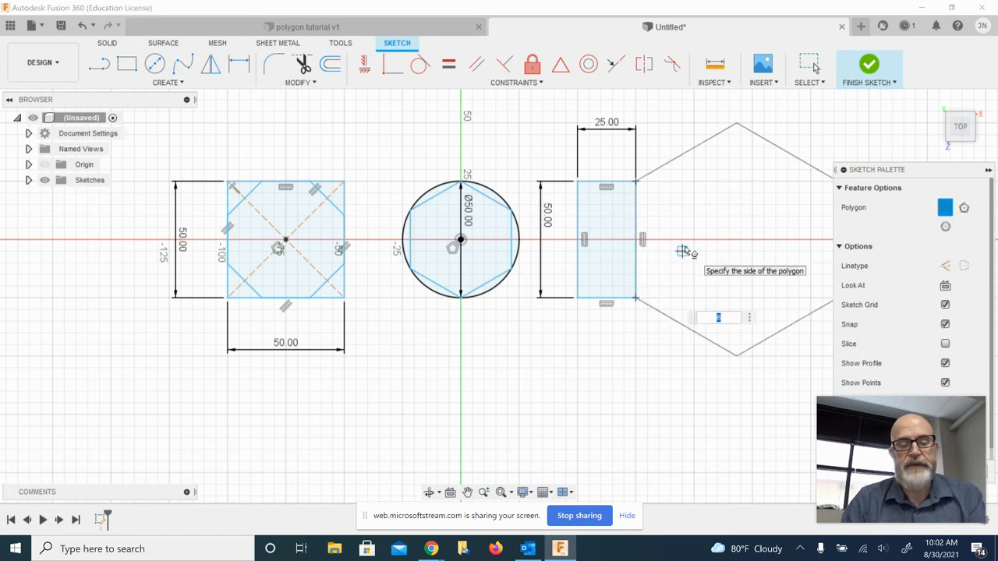
text(3)
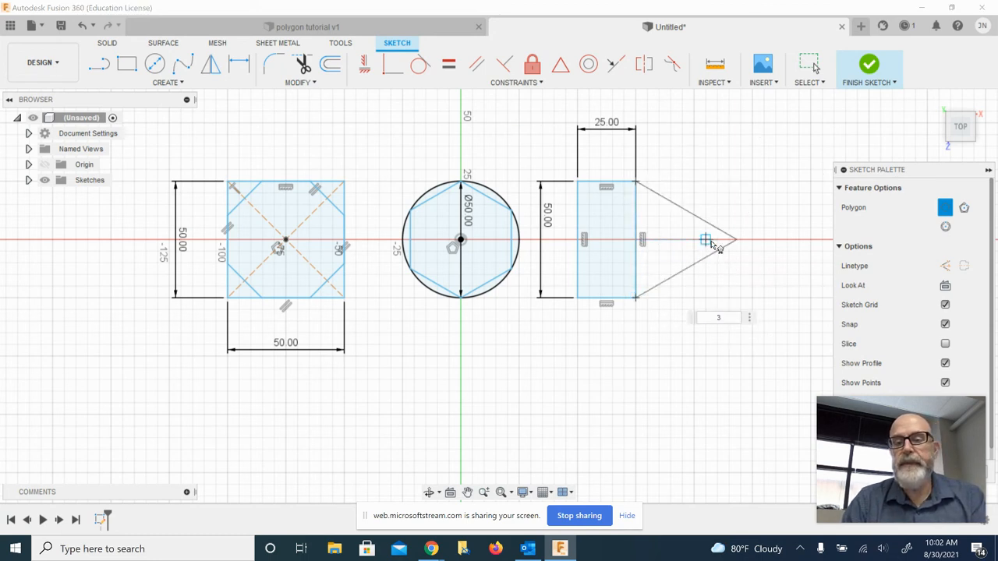
click(716, 242)
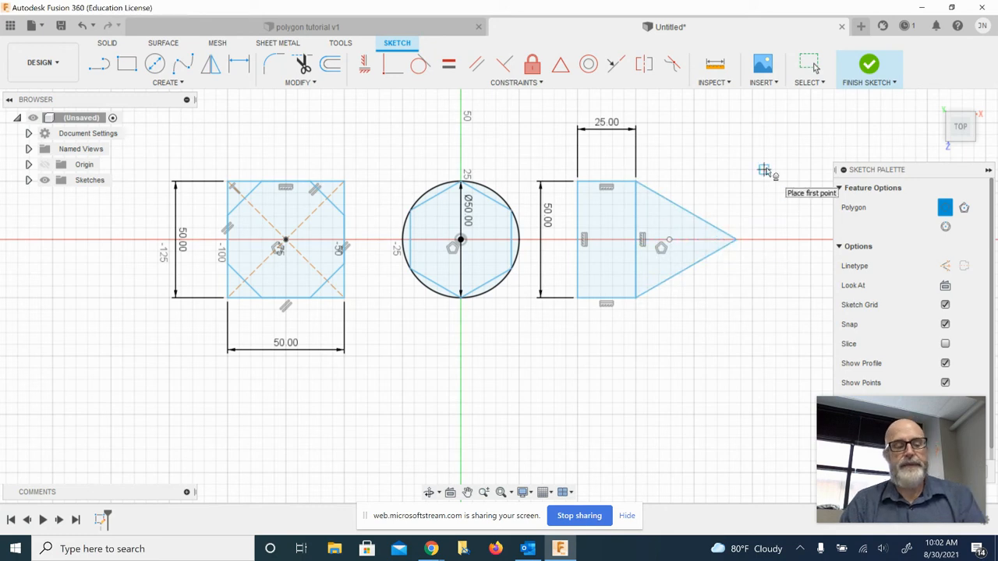
key(Escape)
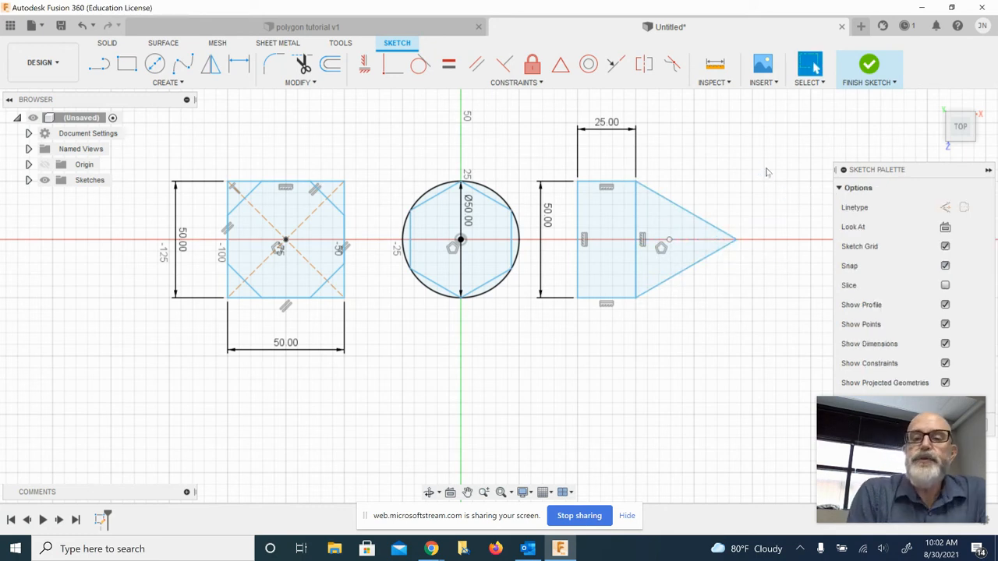